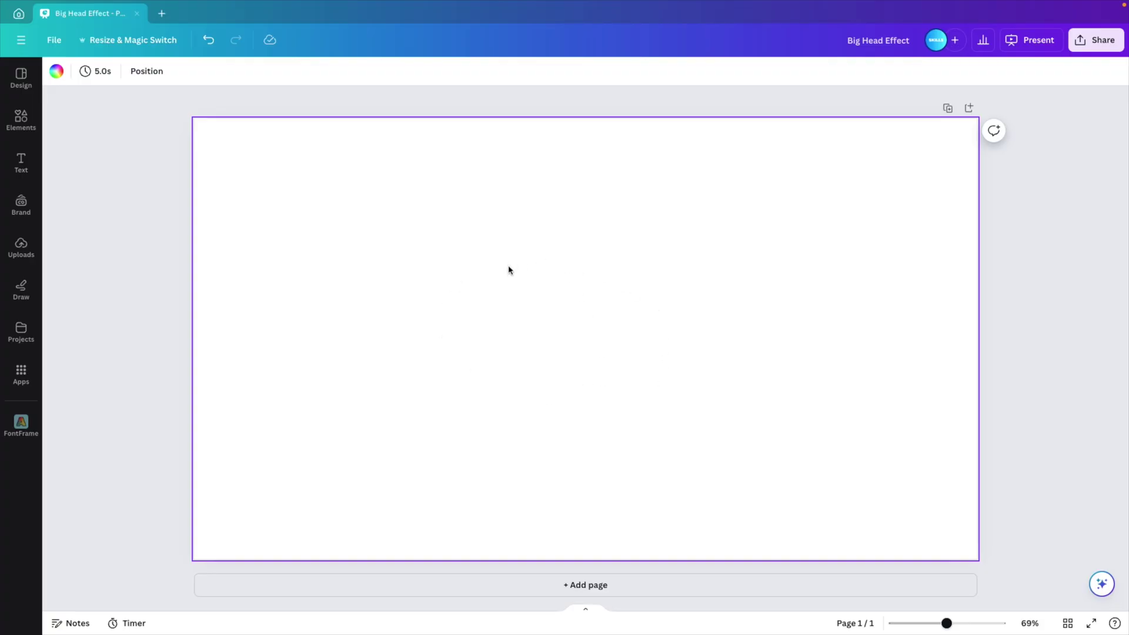
Step: Search Elements for 'man expression' and browse all the photo results
left_click(19, 123)
left_click(118, 79)
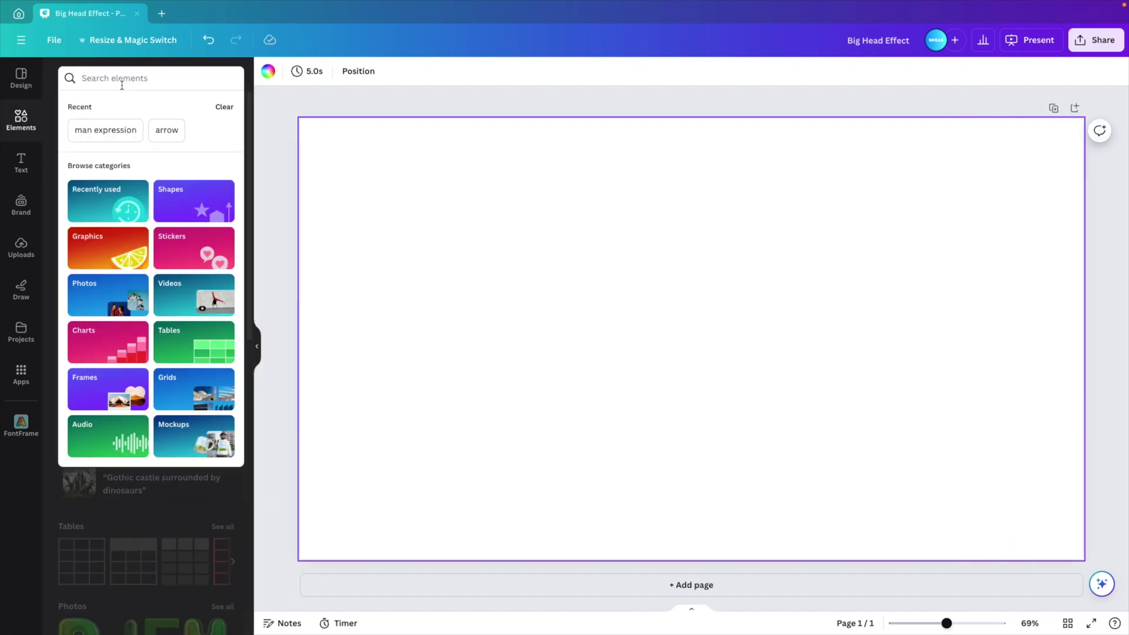
type("man expression")
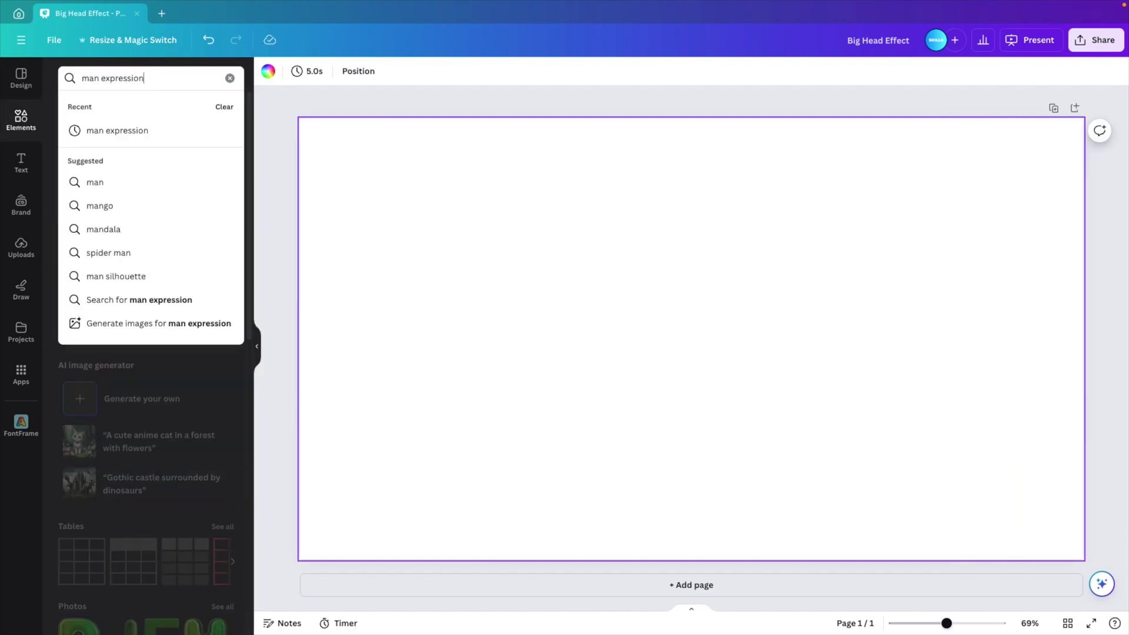
key("Return")
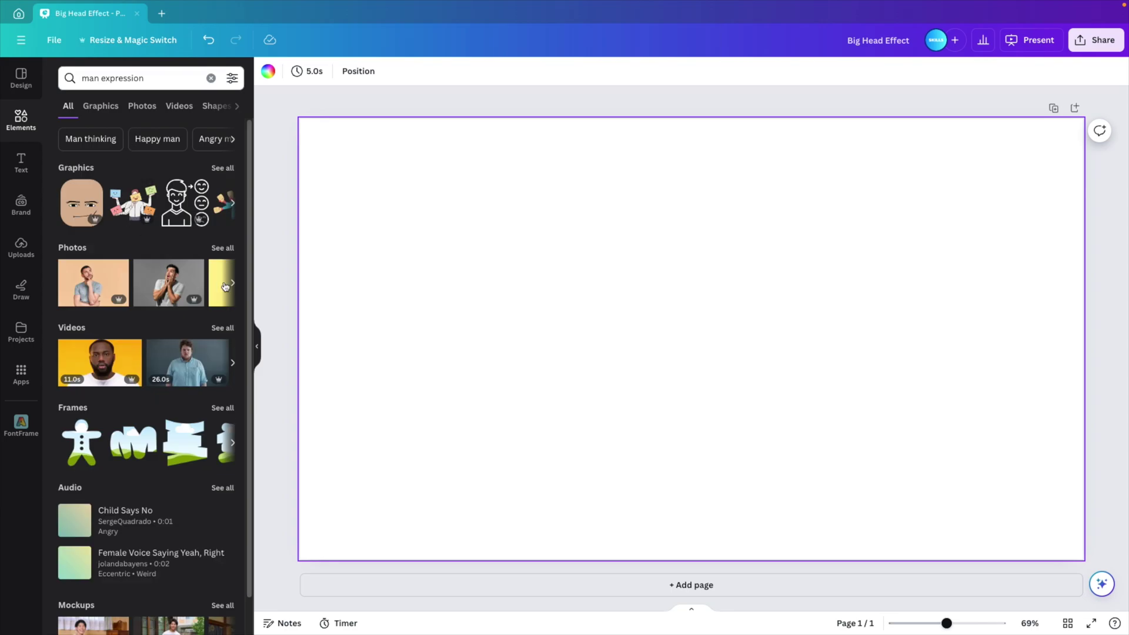
left_click(222, 250)
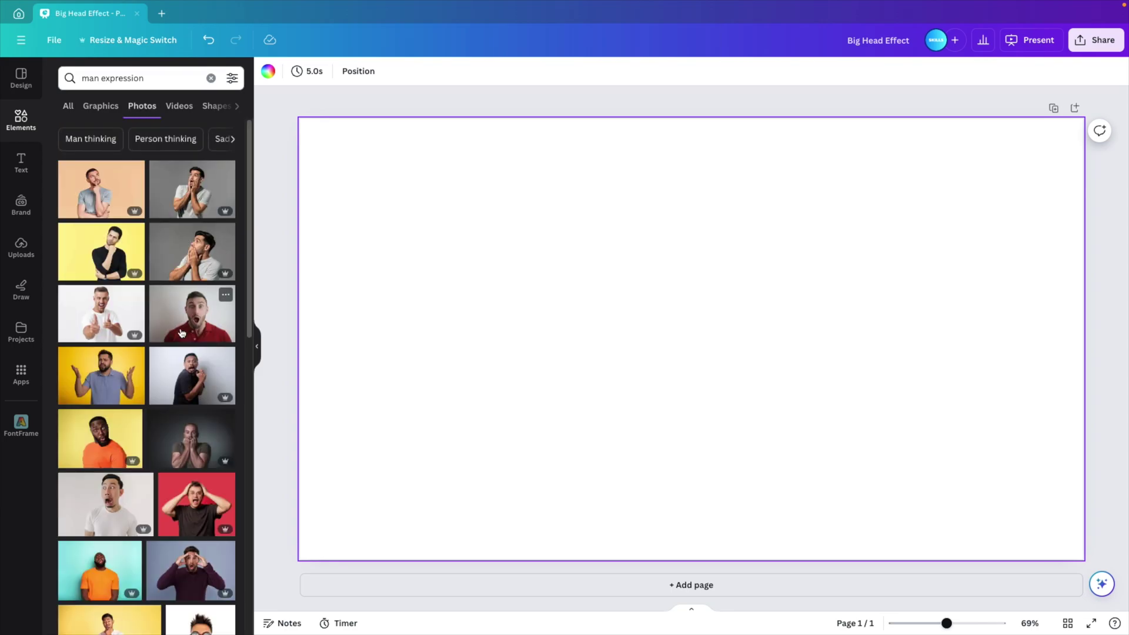
scroll(150, 353, "down", 3)
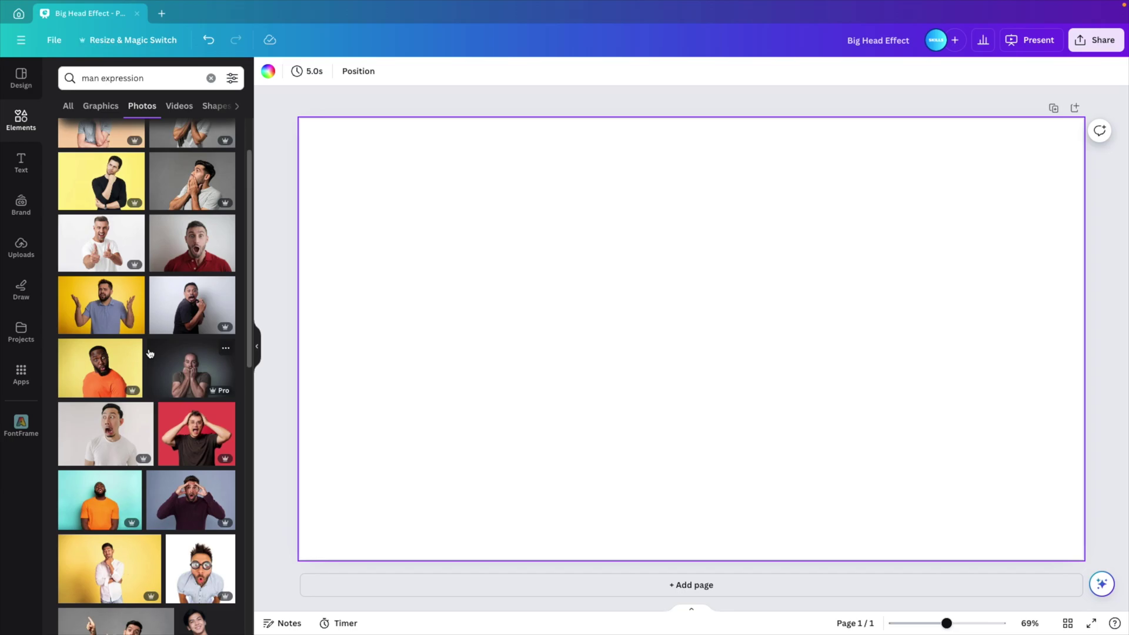
scroll(150, 352, "down", 1)
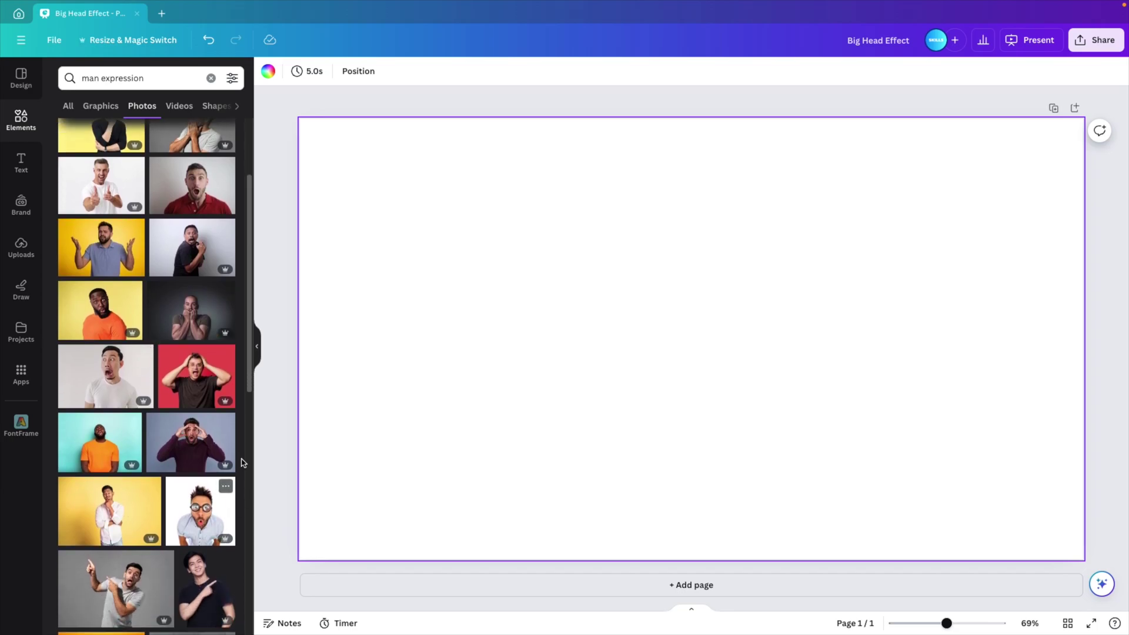
scroll(150, 471, "down", 5)
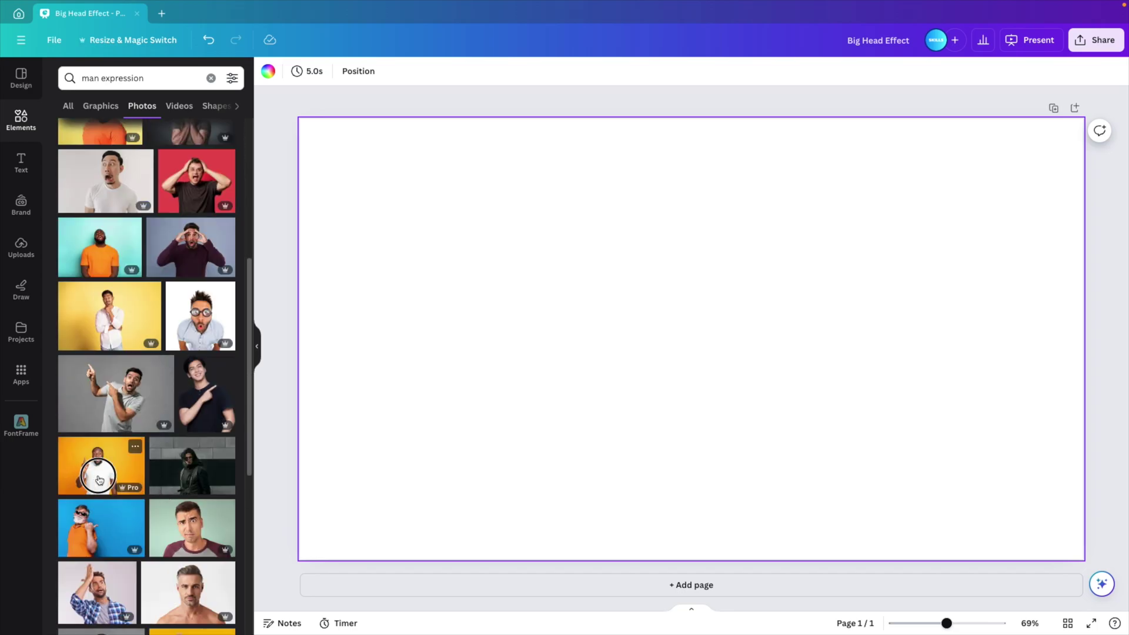
Step: Fill the page with the surprised man-on-orange photo and duplicate the page
left_click_drag(99, 480, 308, 405)
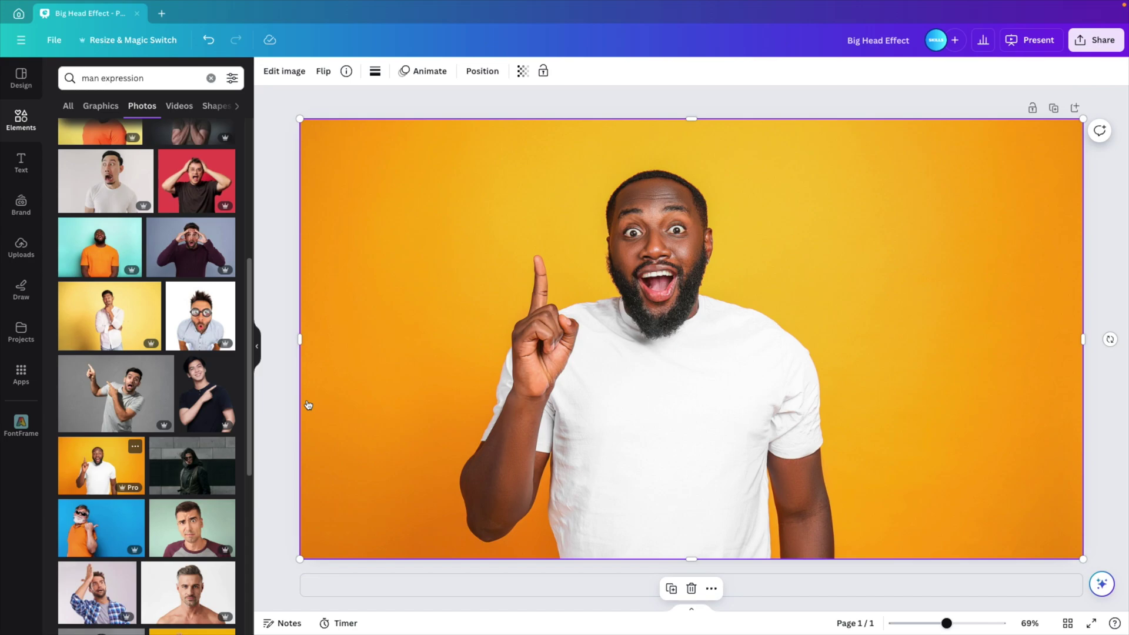
left_click(258, 359)
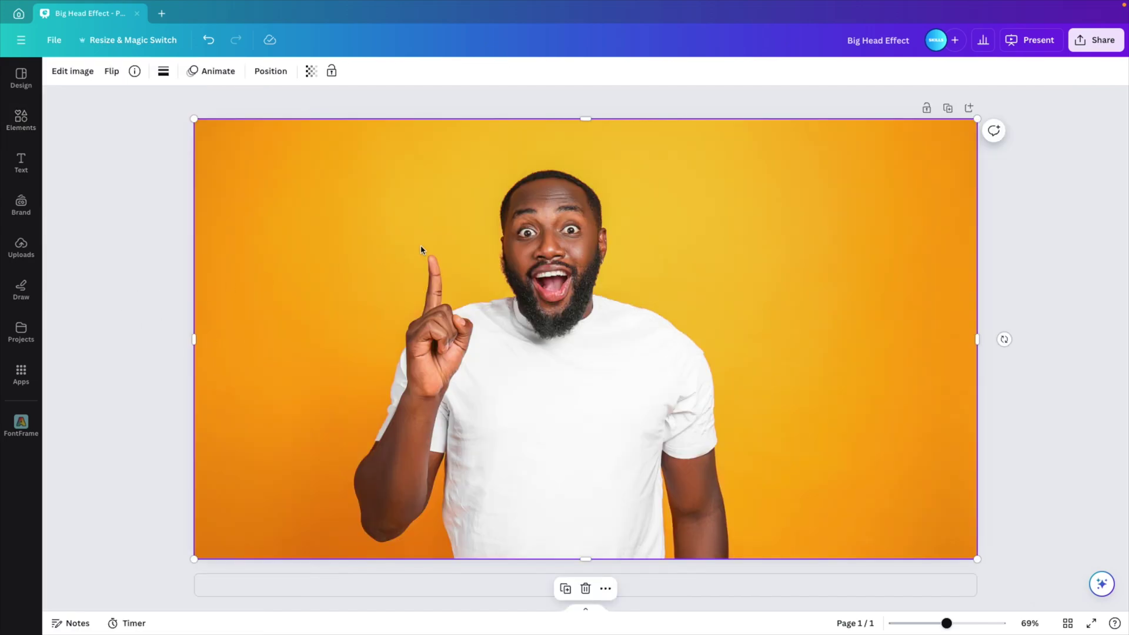
left_click(948, 109)
scroll(658, 224, "up", 2)
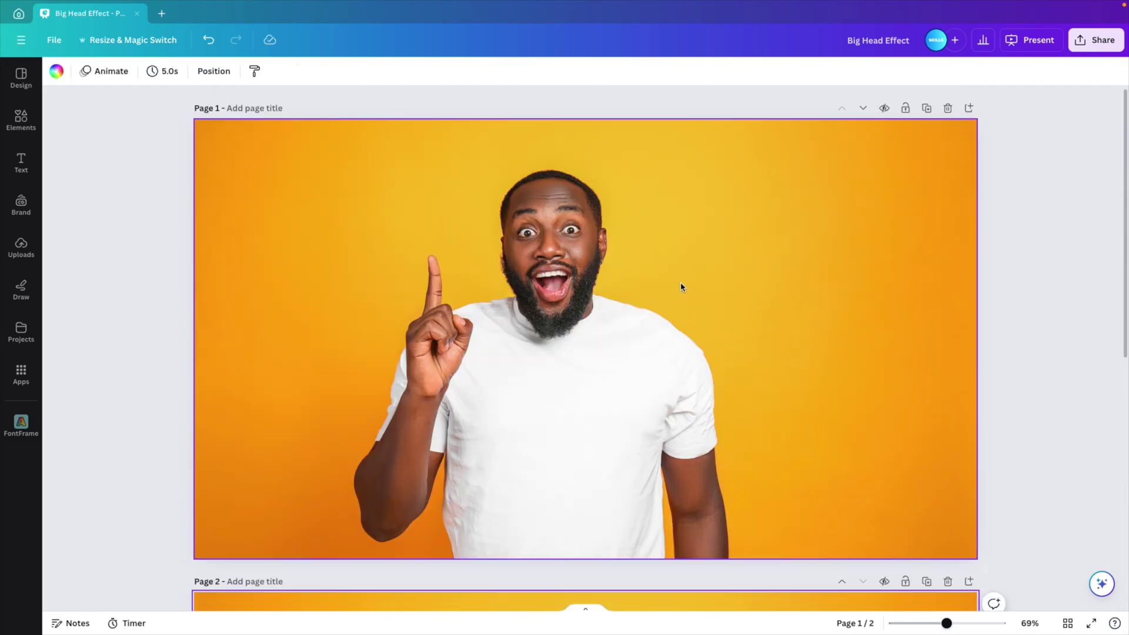
Step: Apply BG Remover to the Page 1 photo, leaving the man on white
left_click(681, 287)
left_click(71, 72)
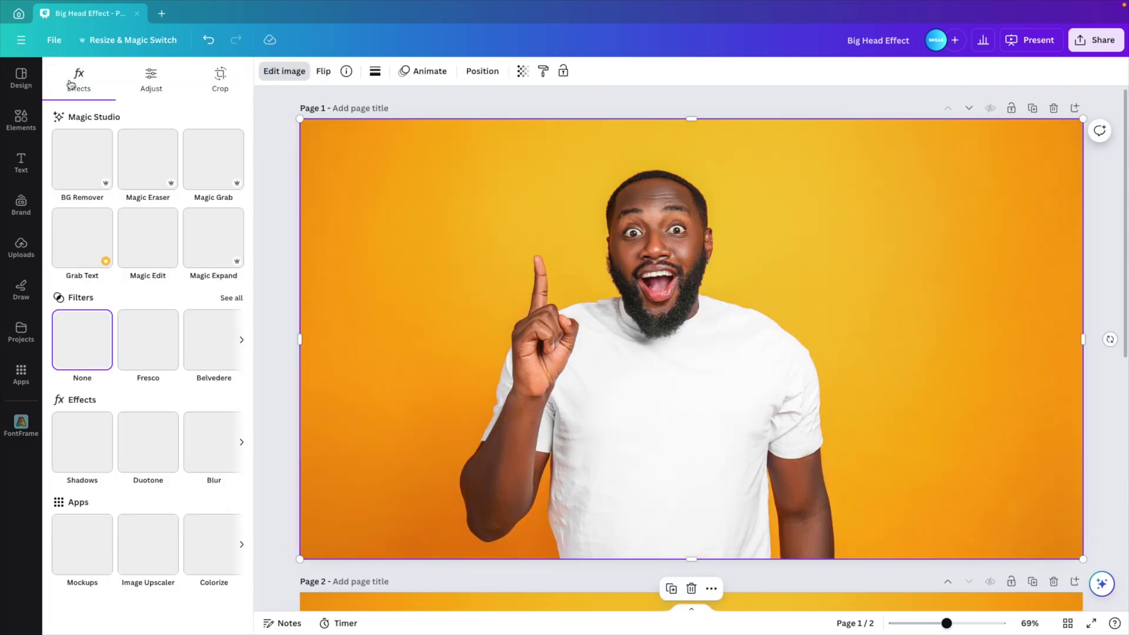
left_click(106, 186)
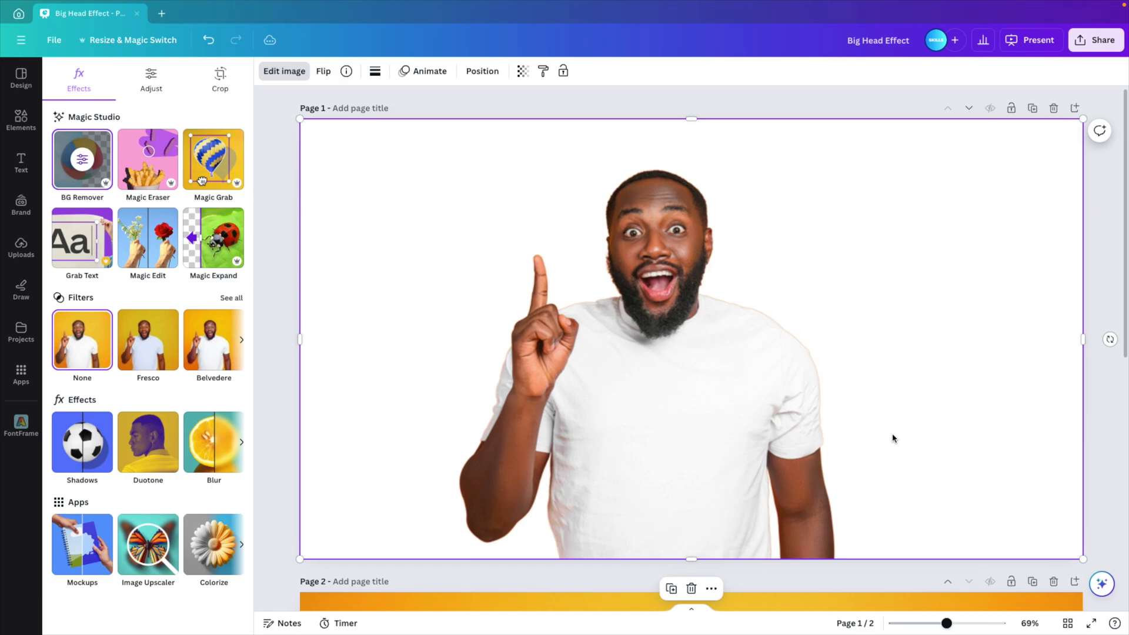
key("Escape")
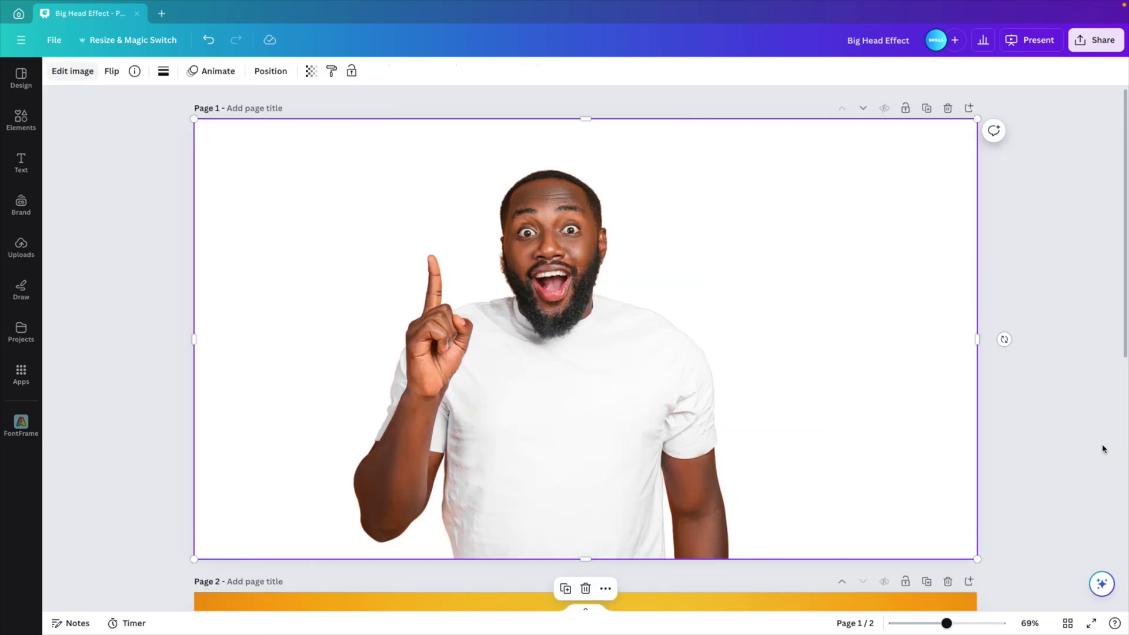
Step: With Magic Eraser at brush size 60, paint over the raised arm and lower body
left_click(73, 71)
left_click(141, 163)
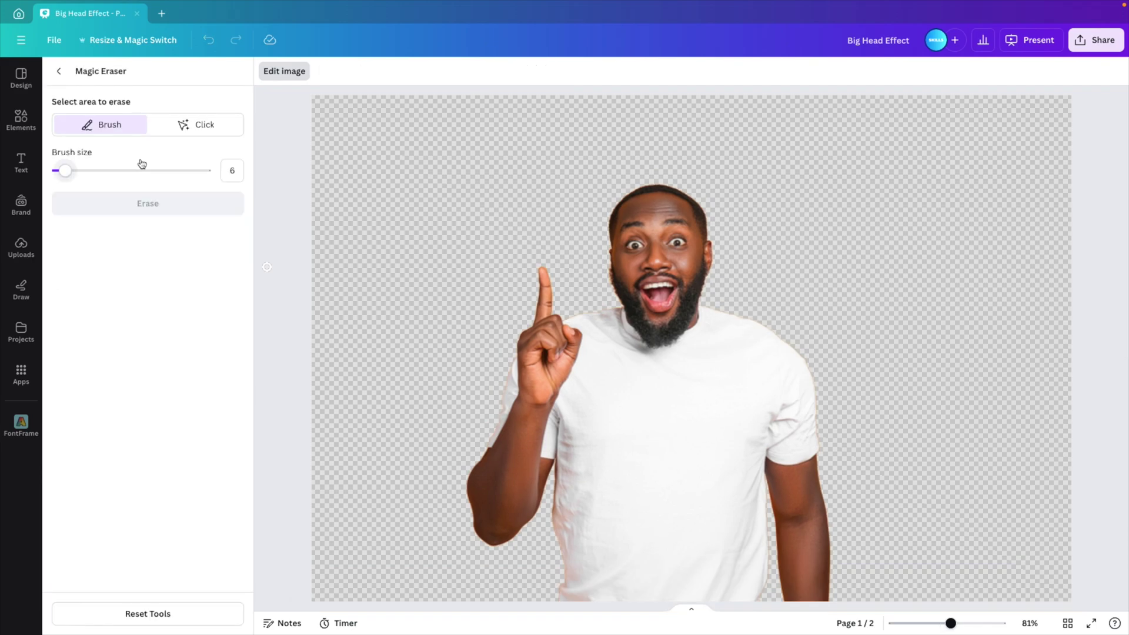
left_click_drag(65, 170, 146, 171)
mouse_move(533, 277)
left_mouse_down()
mouse_move(540, 323)
mouse_move(523, 425)
mouse_move(485, 490)
mouse_move(491, 529)
mouse_move(556, 581)
mouse_move(653, 601)
mouse_move(827, 628)
mouse_move(869, 606)
mouse_move(558, 550)
mouse_move(540, 491)
mouse_move(791, 542)
mouse_move(834, 528)
mouse_move(614, 488)
mouse_move(531, 440)
mouse_move(751, 465)
mouse_move(562, 361)
mouse_move(568, 337)
mouse_move(612, 387)
mouse_move(668, 400)
mouse_move(702, 391)
mouse_move(750, 331)
mouse_move(777, 395)
mouse_move(749, 406)
mouse_move(748, 429)
mouse_move(692, 411)
mouse_move(688, 382)
mouse_move(669, 390)
mouse_move(612, 379)
mouse_move(574, 330)
left_mouse_up()
Step: Shrink the eraser brush to 8 and mark the shirt along the beard's edge
left_click_drag(145, 170, 67, 167)
scroll(651, 309, "up", 6, "ctrl")
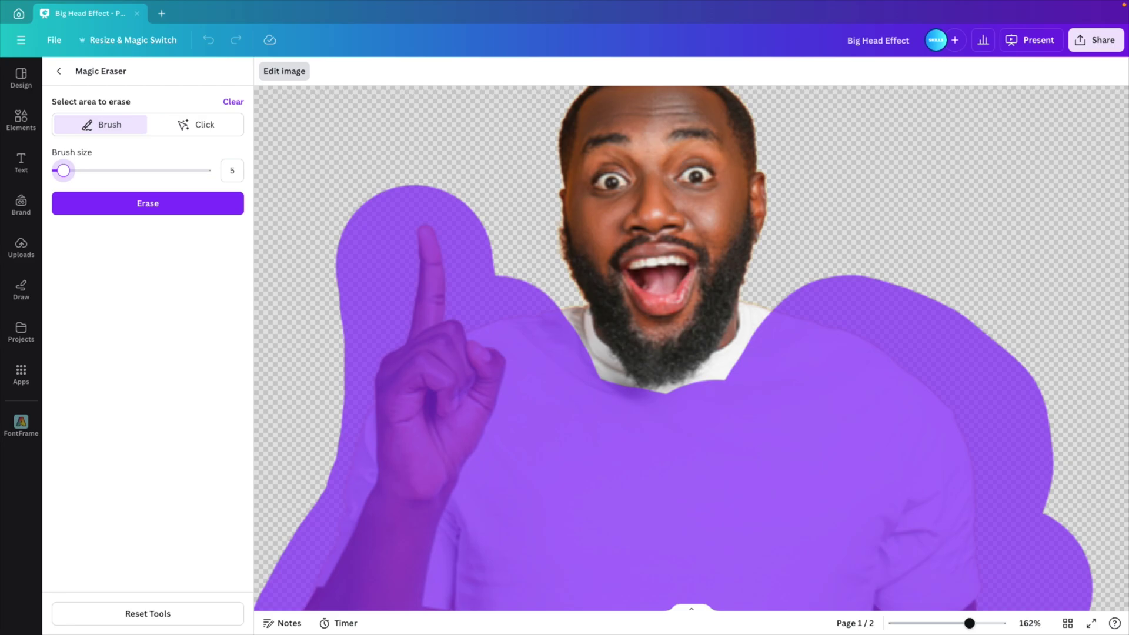
mouse_move(432, 309)
left_mouse_down()
mouse_move(497, 444)
mouse_move(541, 498)
mouse_move(555, 559)
mouse_move(579, 539)
mouse_move(611, 571)
mouse_move(672, 577)
mouse_move(756, 559)
mouse_move(847, 481)
mouse_move(897, 399)
mouse_move(933, 304)
mouse_move(1032, 331)
mouse_move(961, 334)
mouse_move(818, 539)
mouse_move(897, 499)
mouse_move(983, 361)
mouse_move(802, 561)
mouse_move(761, 574)
mouse_move(743, 558)
mouse_move(684, 576)
mouse_move(505, 542)
mouse_move(381, 310)
mouse_move(407, 327)
left_mouse_up()
scroll(407, 328, "down", 10)
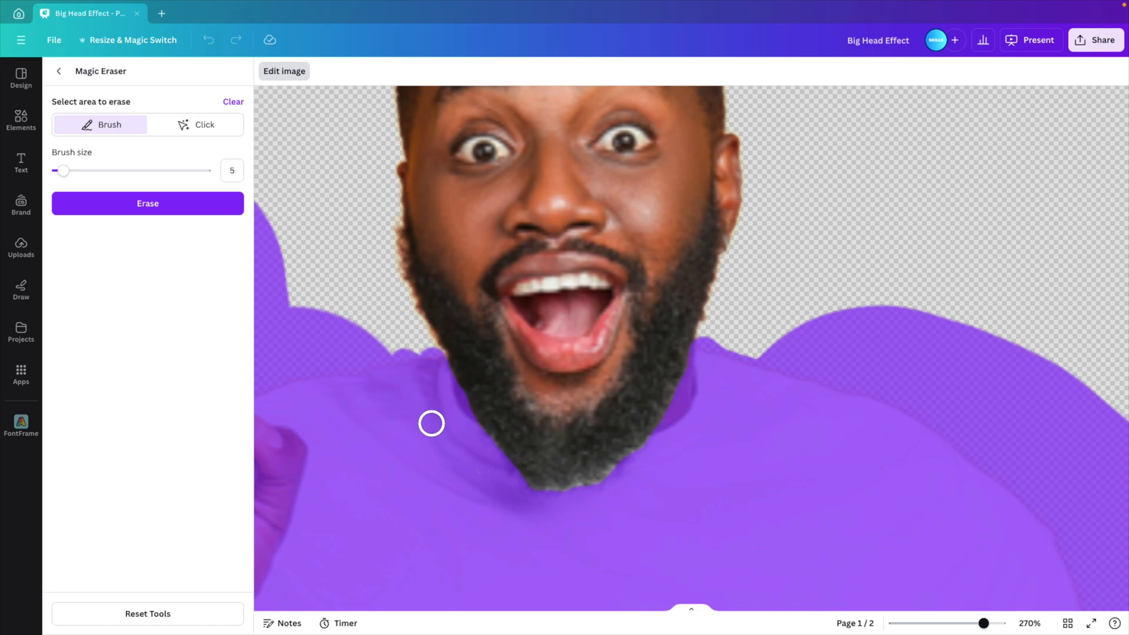
scroll(582, 432, "up", 4)
scroll(641, 391, "down", 3)
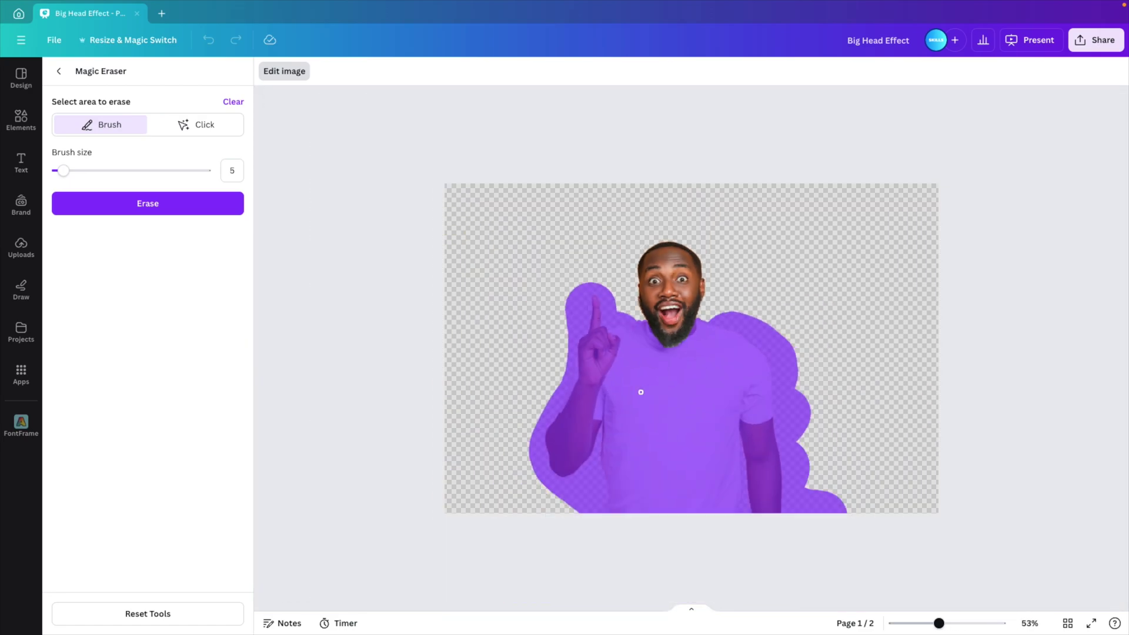
scroll(640, 391, "up", 3)
scroll(641, 392, "down", 1)
scroll(641, 392, "down", 1)
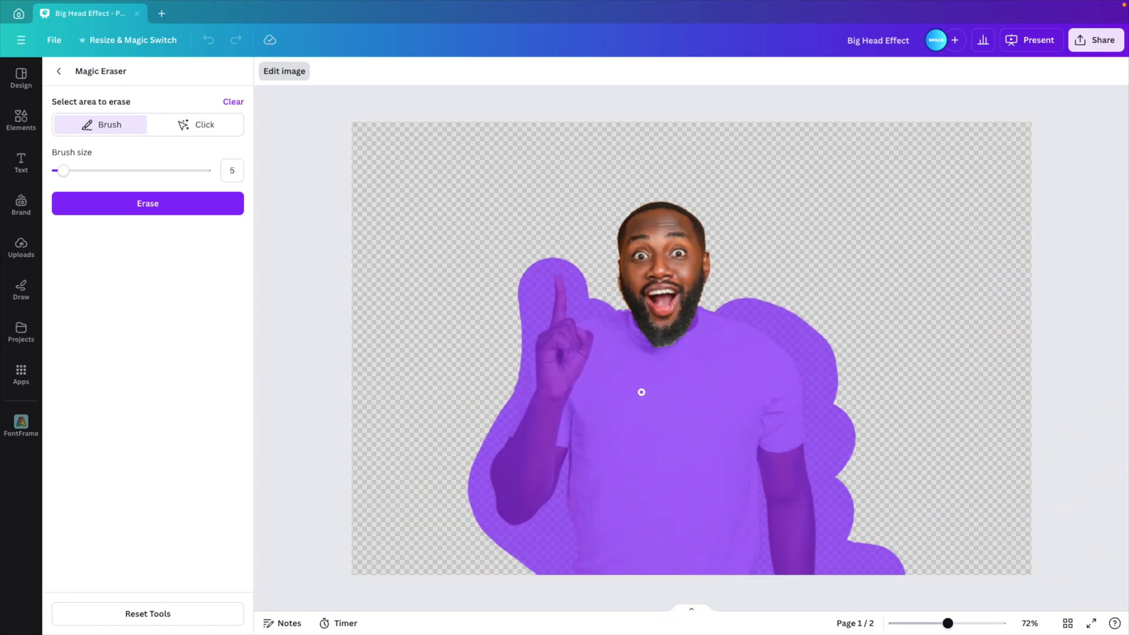
Step: Erase the marked body and crop all four sides tightly around the head
left_click(148, 204)
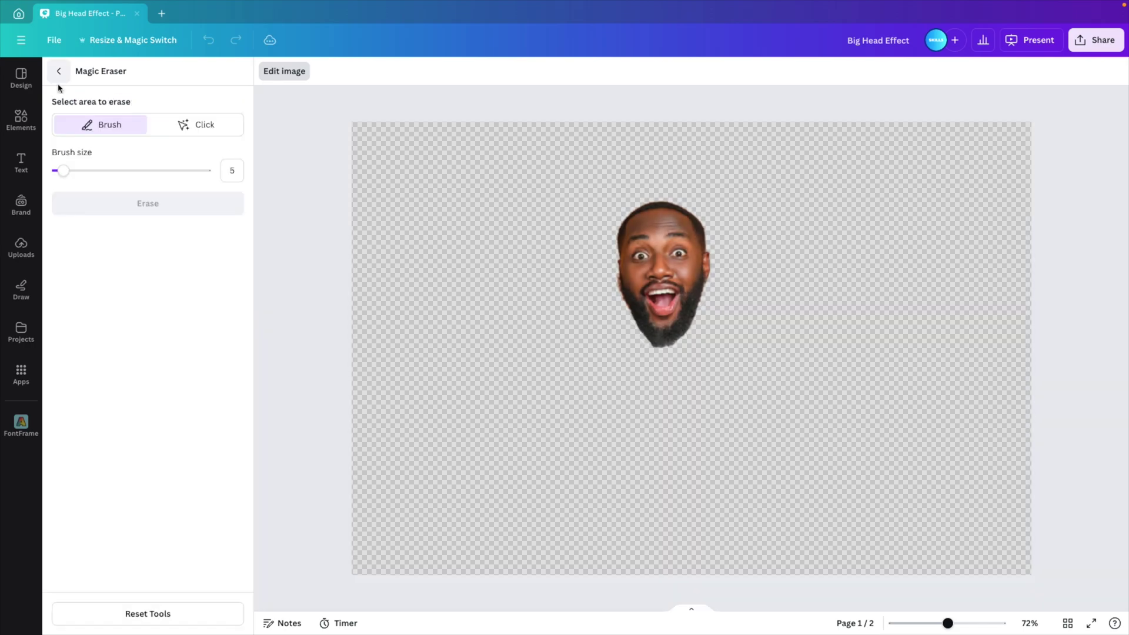
left_click(59, 71)
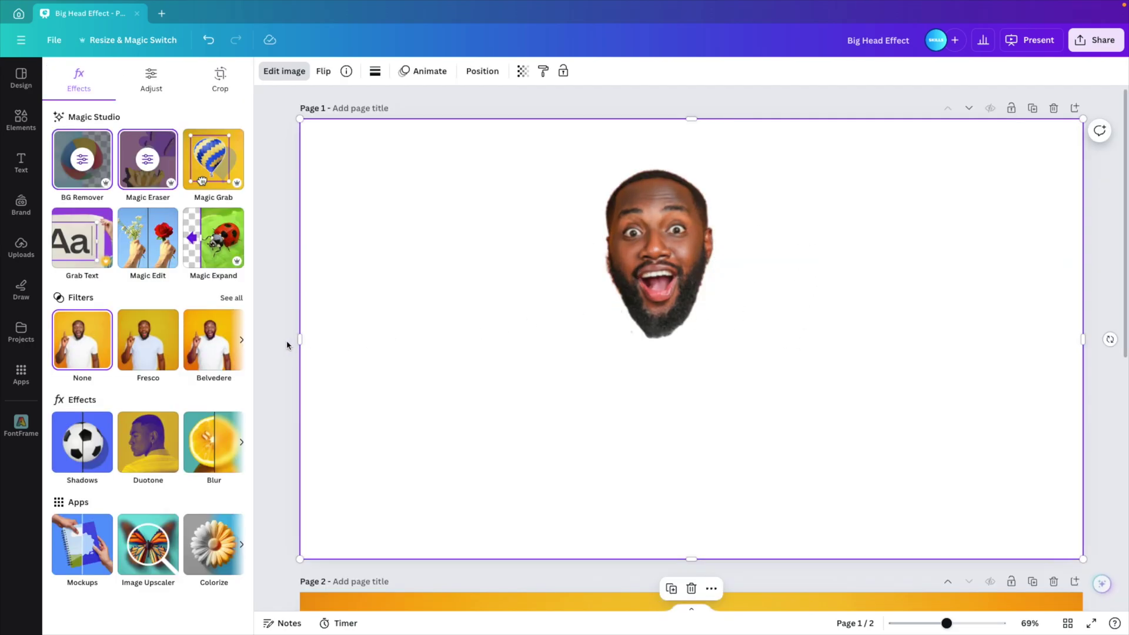
left_click_drag(300, 344, 582, 339)
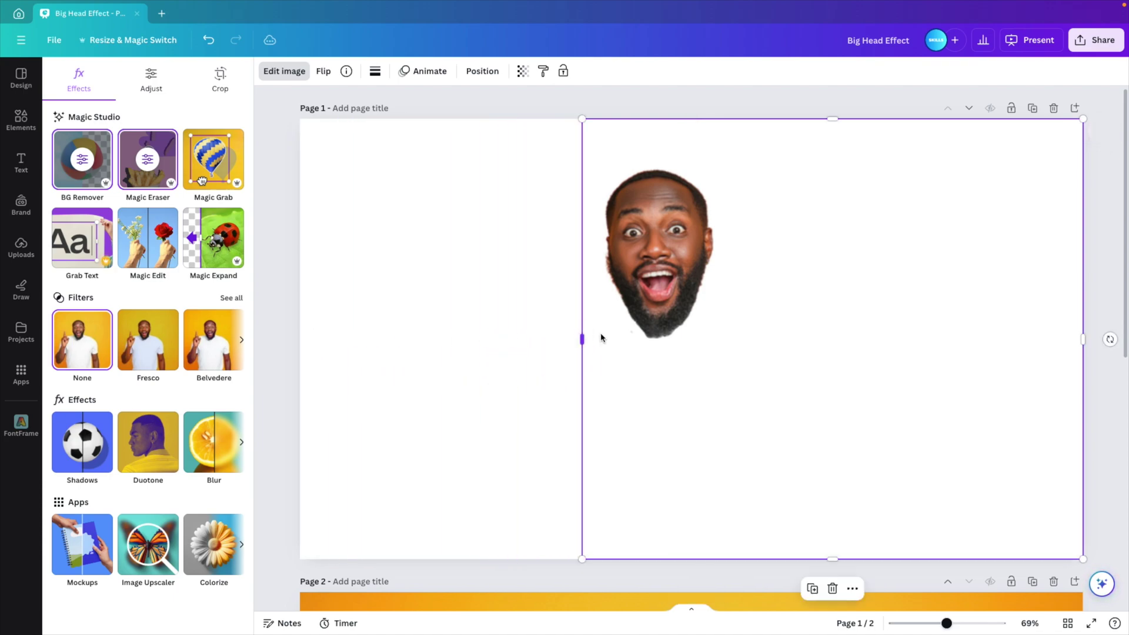
left_click_drag(1084, 335, 718, 339)
left_click_drag(654, 556, 653, 347)
left_click_drag(648, 118, 649, 163)
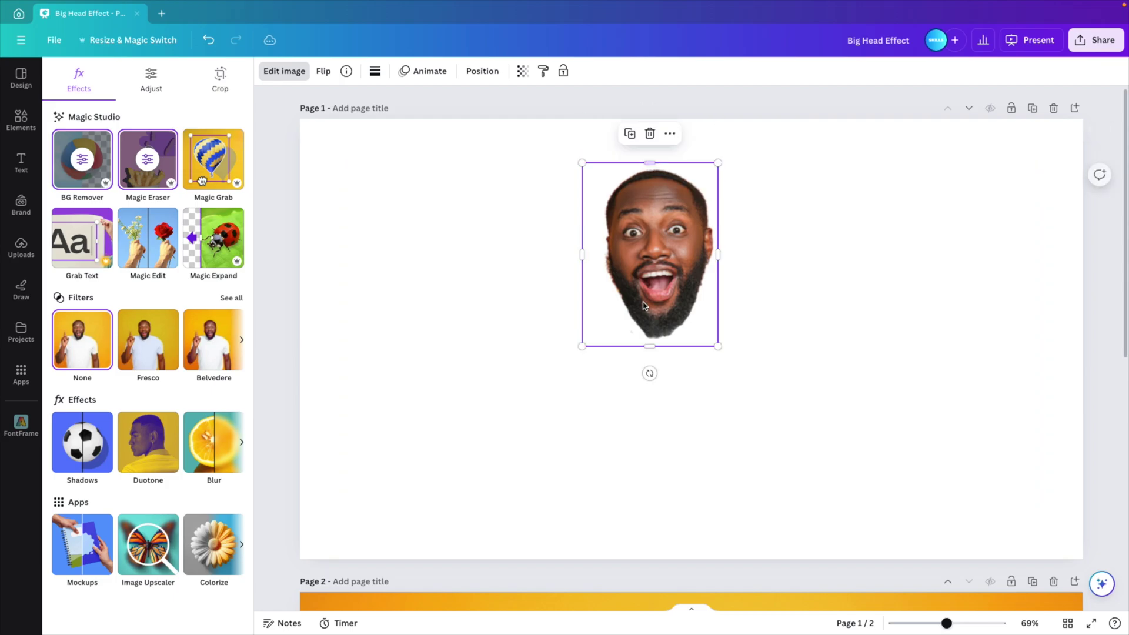
left_click(628, 247)
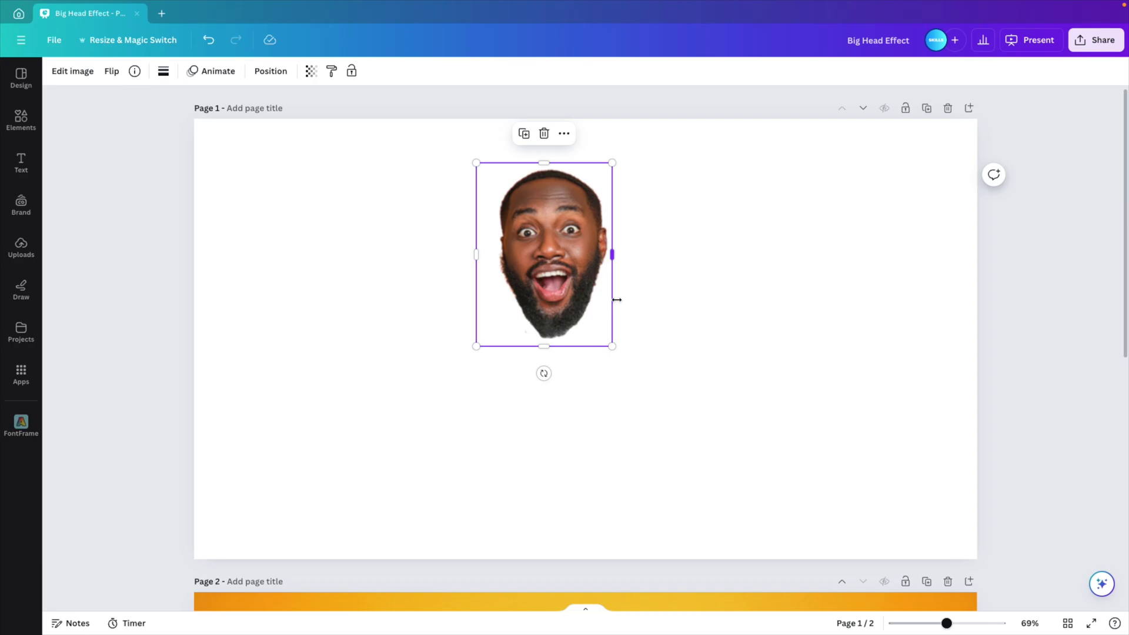
Step: Paste the cut-out head onto Page 2
scroll(617, 300, "down", 5)
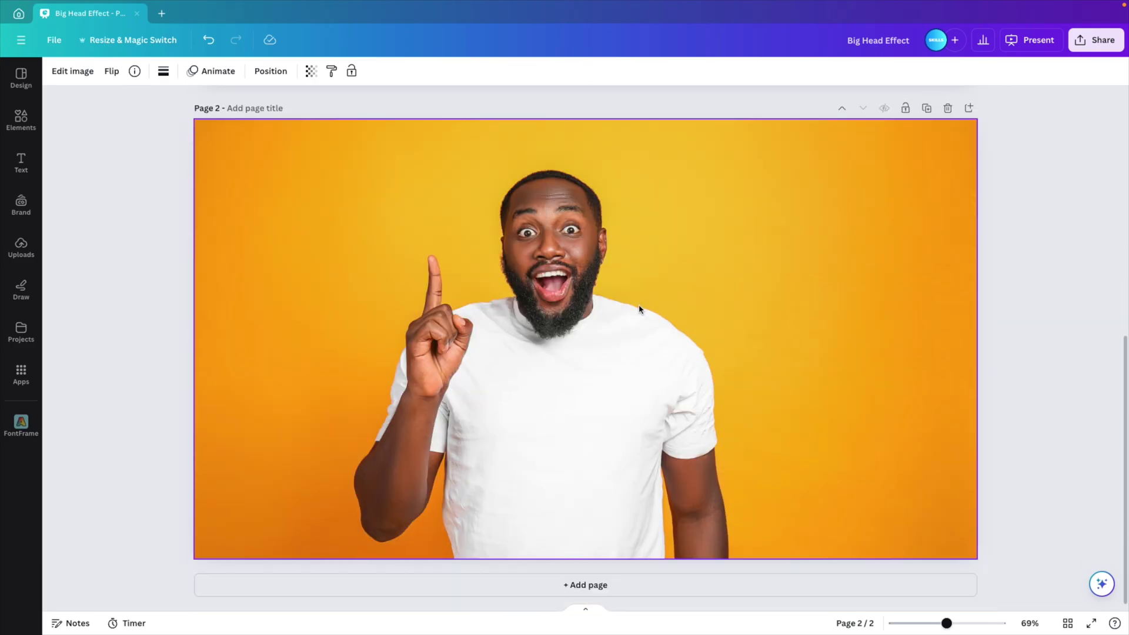
left_click(857, 348)
key("ctrl+v")
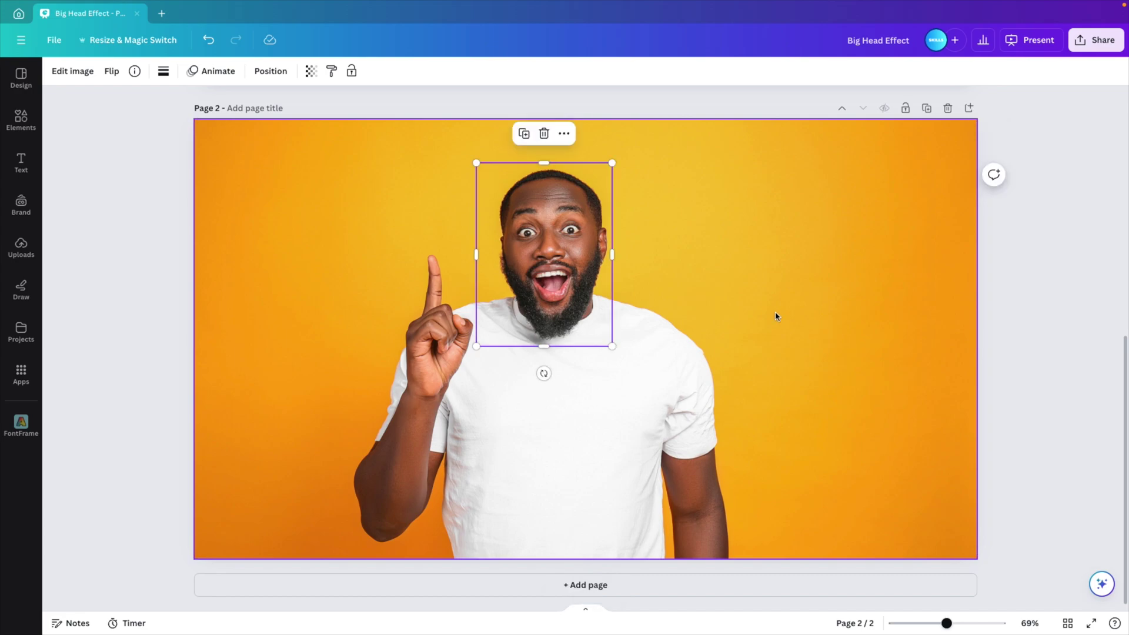
left_click_drag(553, 281, 701, 287)
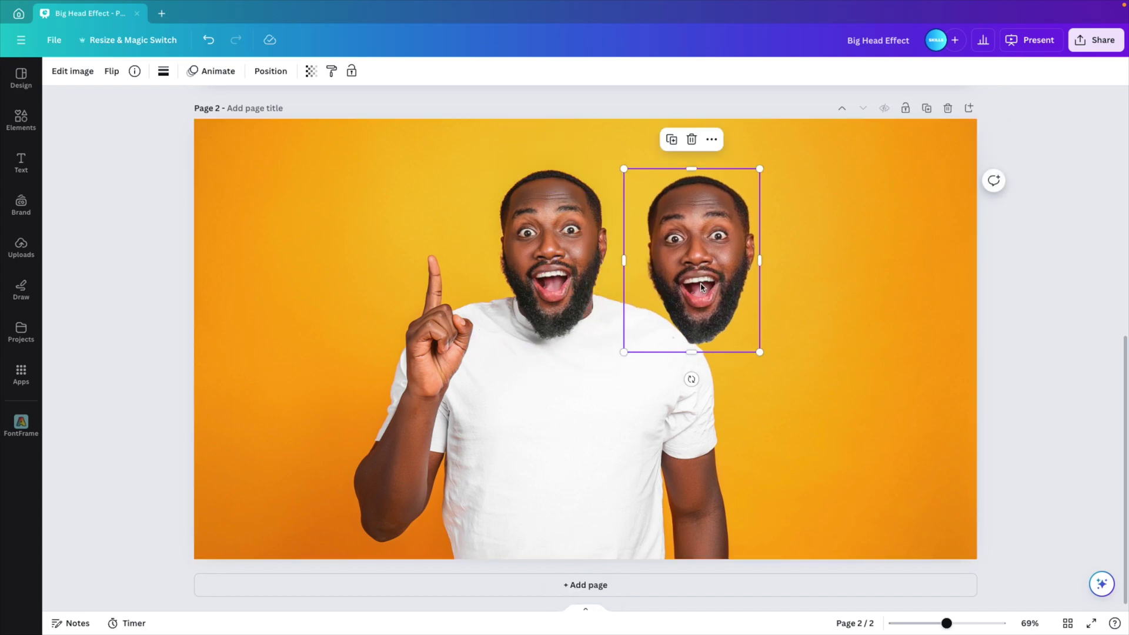
key("ctrl+z")
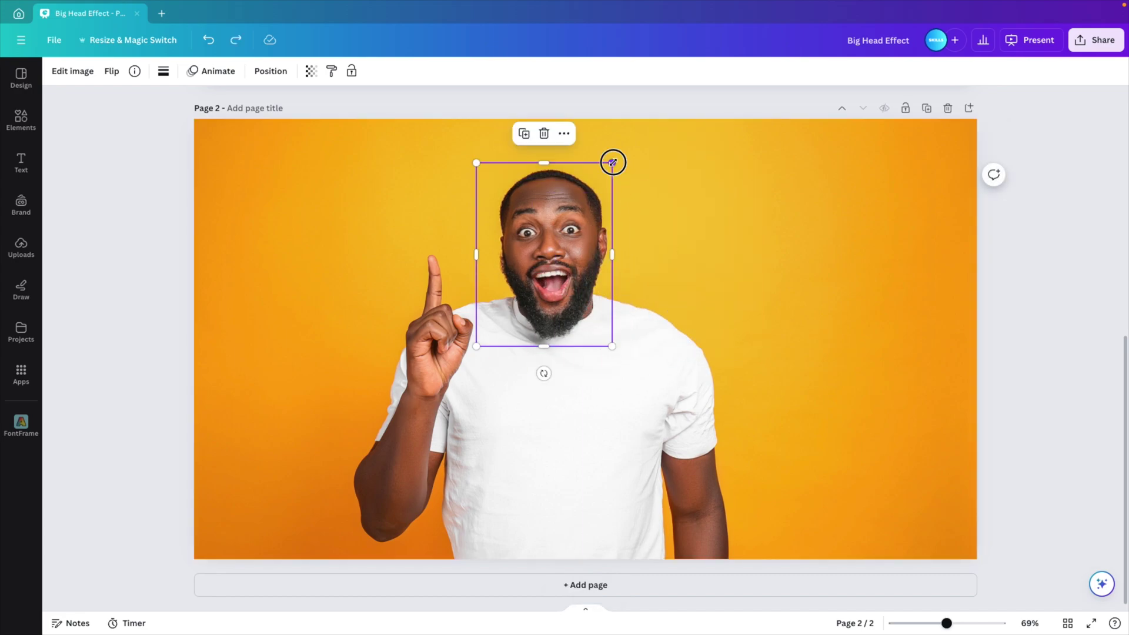
Step: Enlarge the pasted head over the man's face, aligning it with the page top
left_click_drag(613, 162, 692, 117)
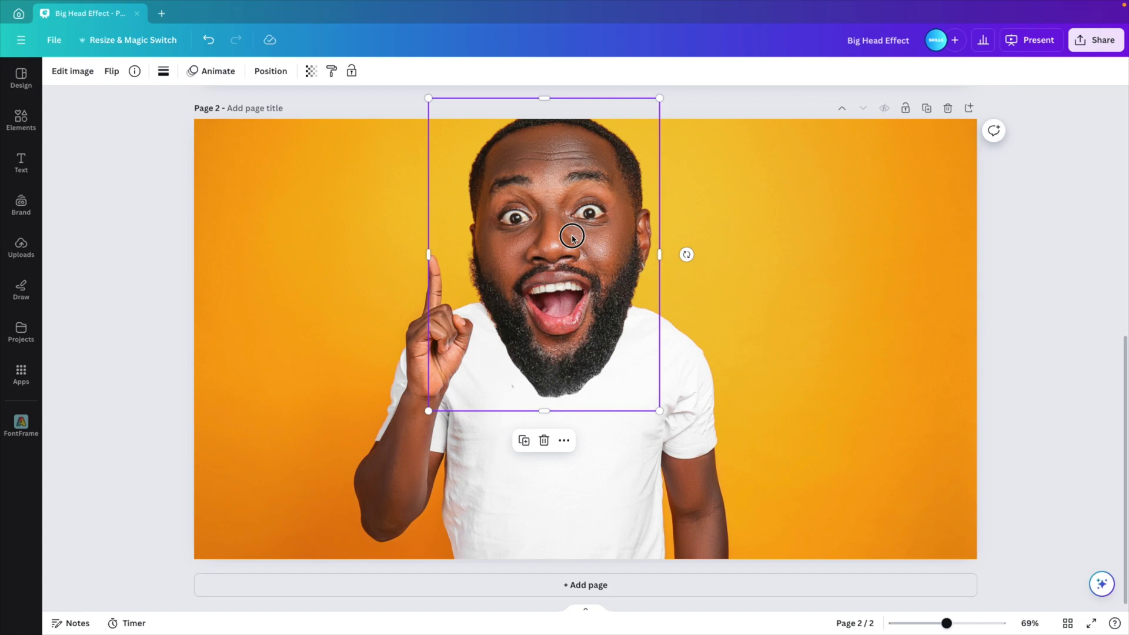
left_click_drag(572, 234, 572, 249)
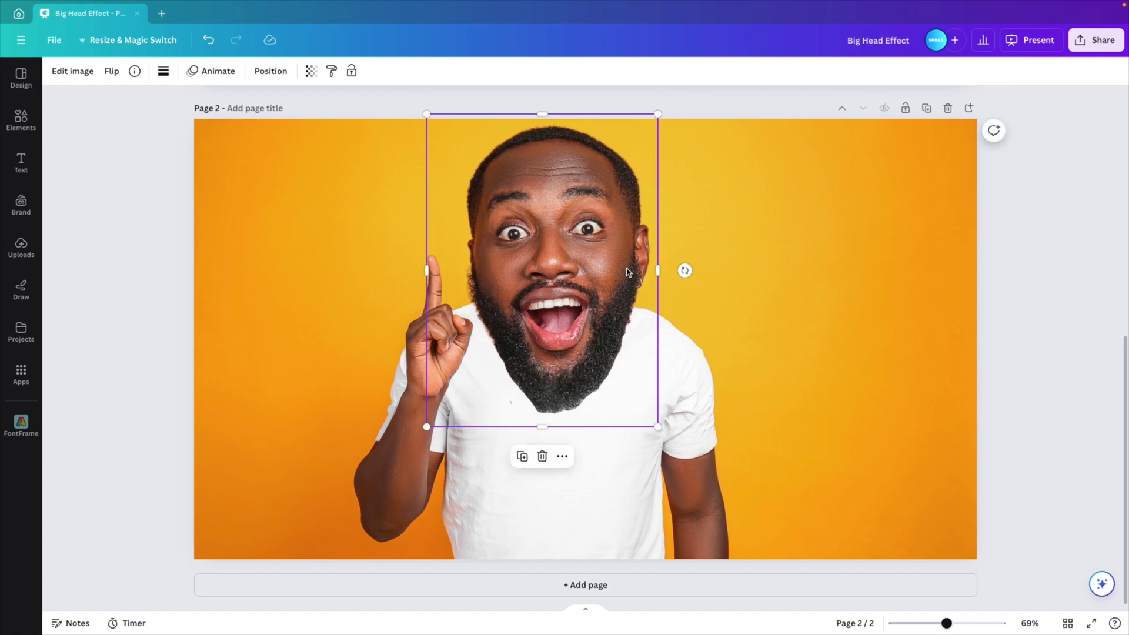
mouse_move(658, 116)
left_mouse_down()
mouse_move(591, 206)
mouse_move(675, 125)
mouse_move(650, 131)
left_mouse_up()
left_click_drag(566, 268, 559, 256)
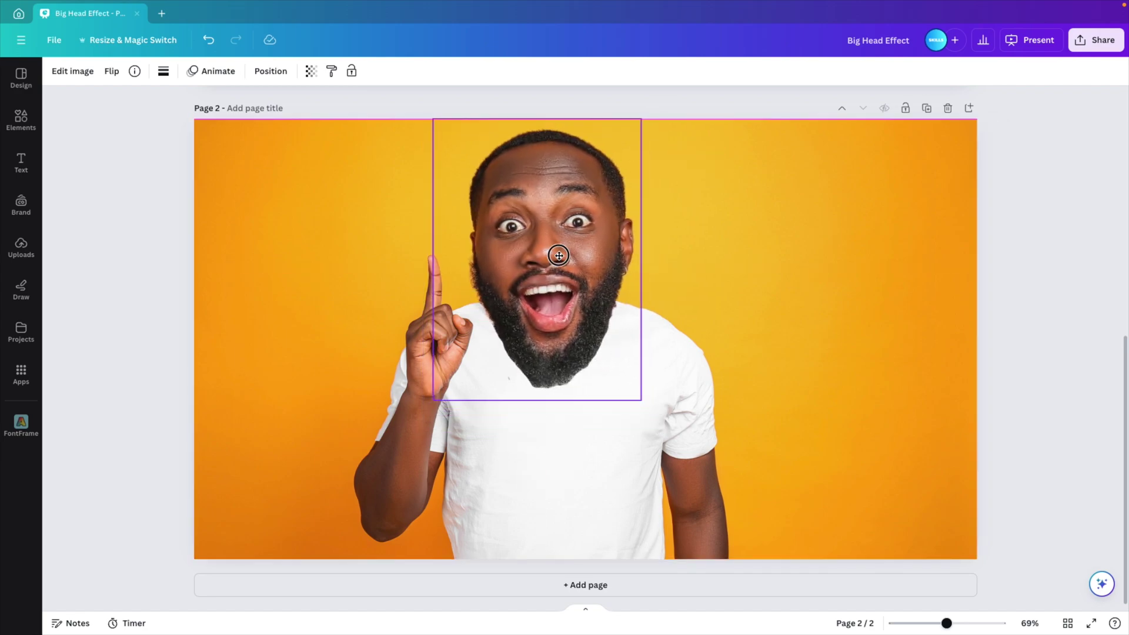
right_click(559, 257)
left_click(761, 253)
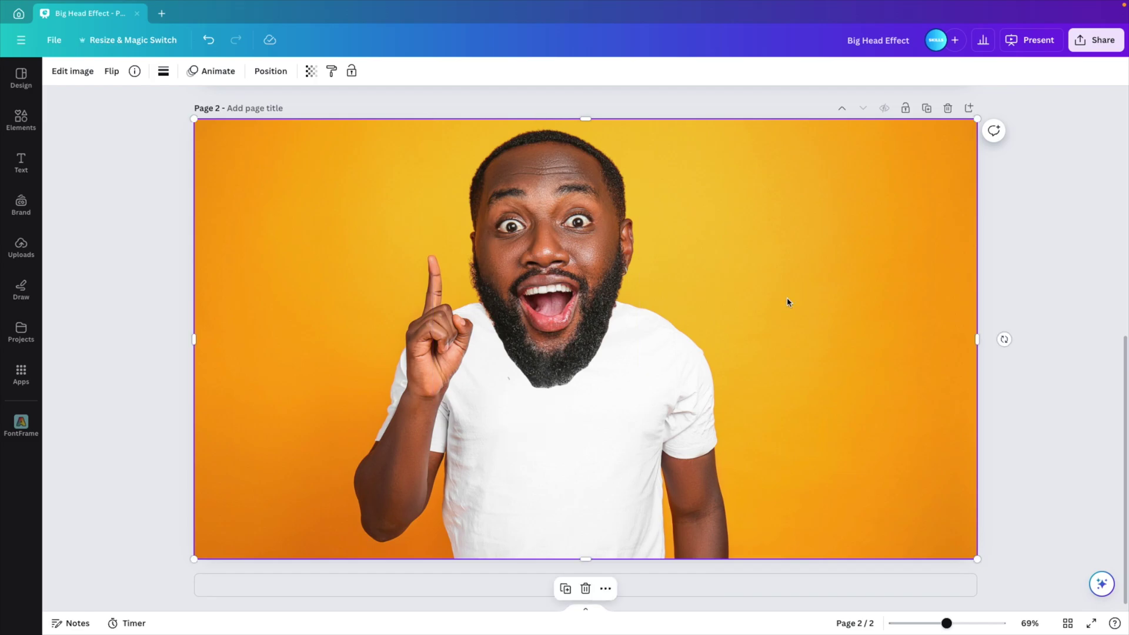
left_click(1047, 348)
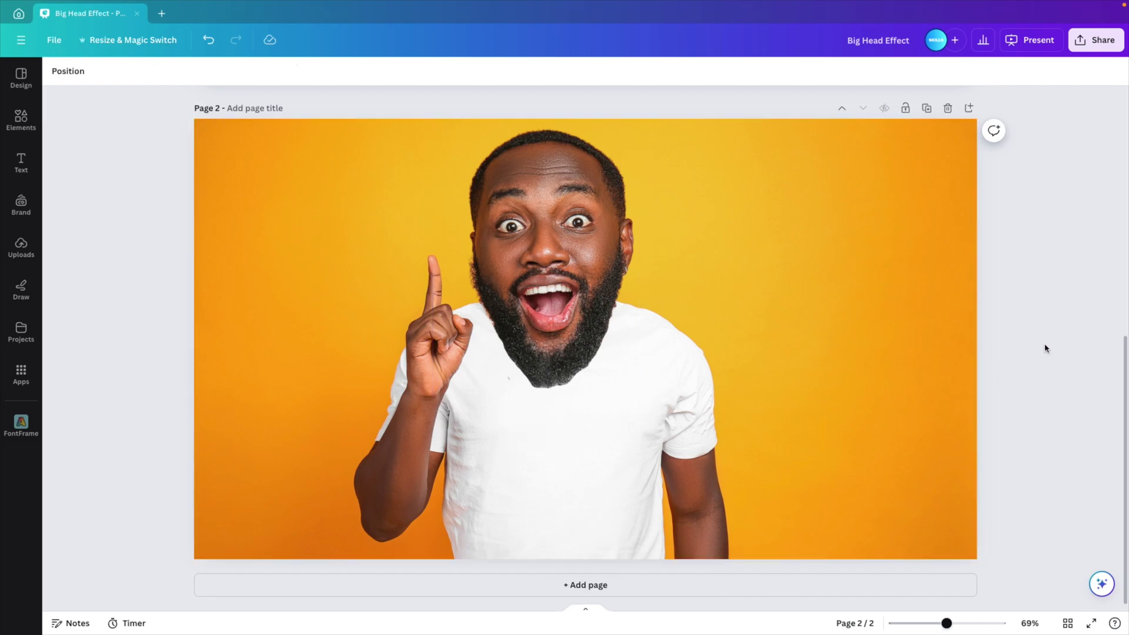
Step: Duplicate the original background photo from the Layers list and snap the copy onto the page
left_click(77, 73)
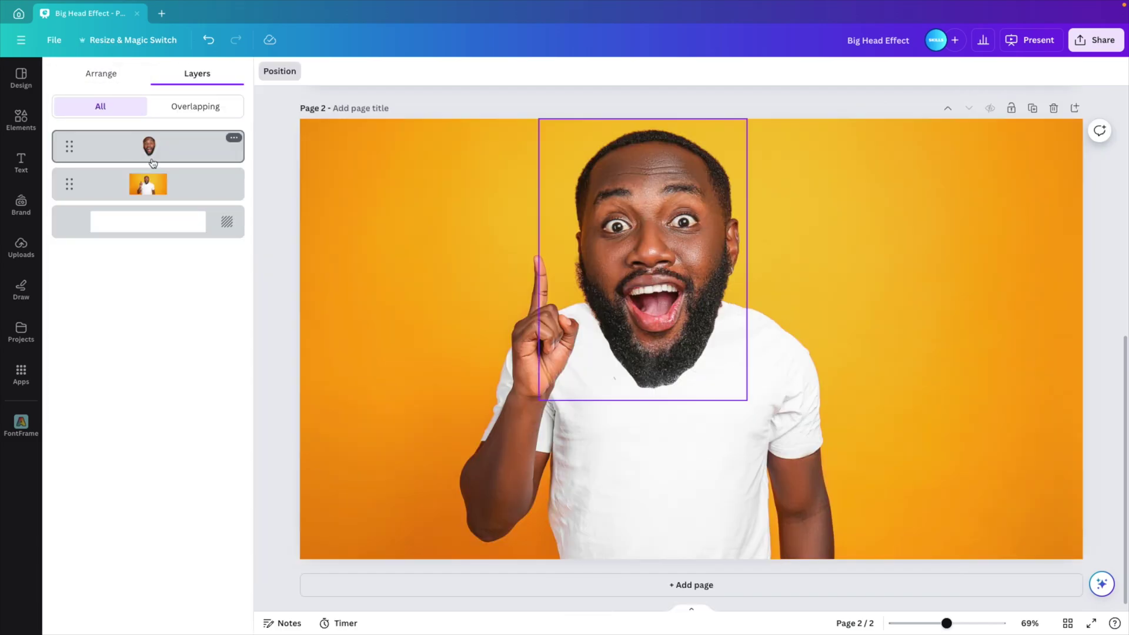
left_click(159, 193)
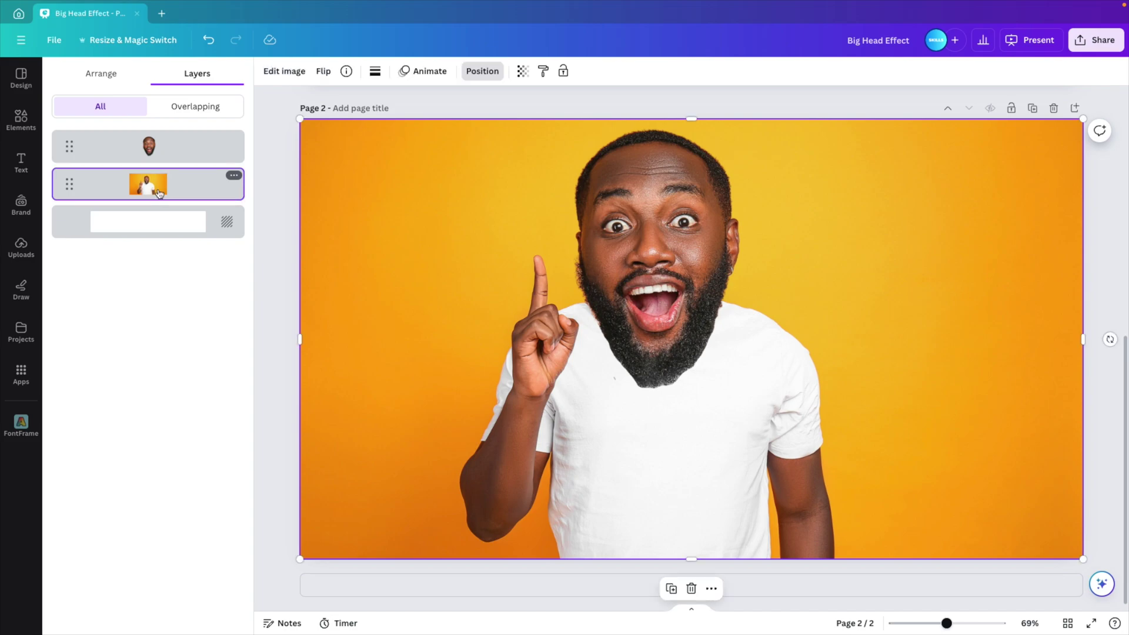
key("ctrl+d")
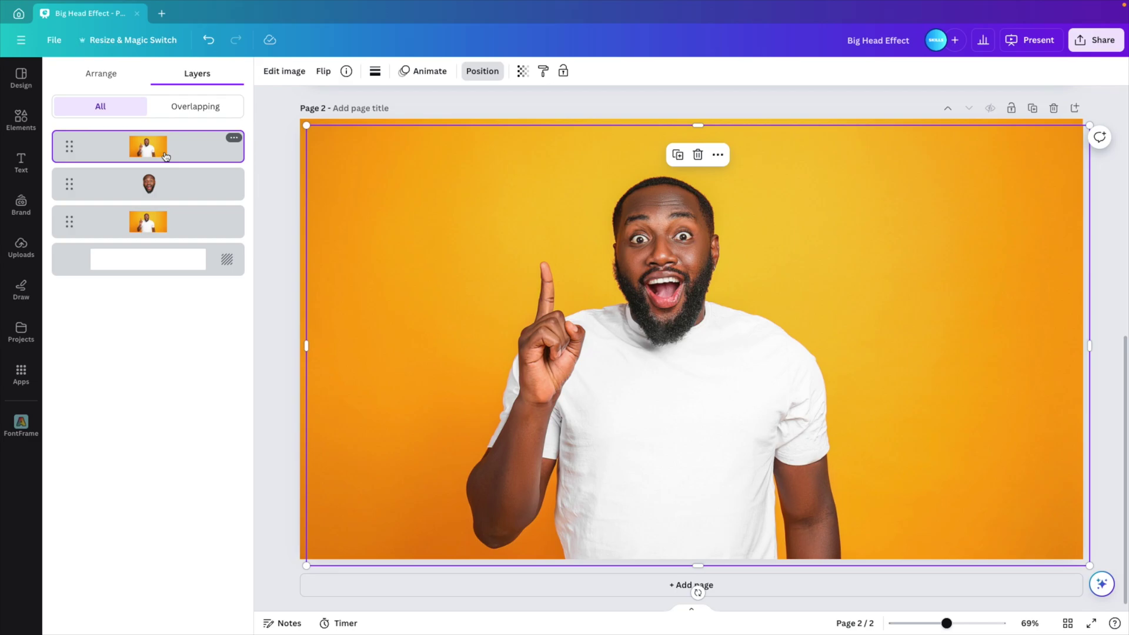
left_click_drag(400, 269, 394, 263)
left_click(282, 73)
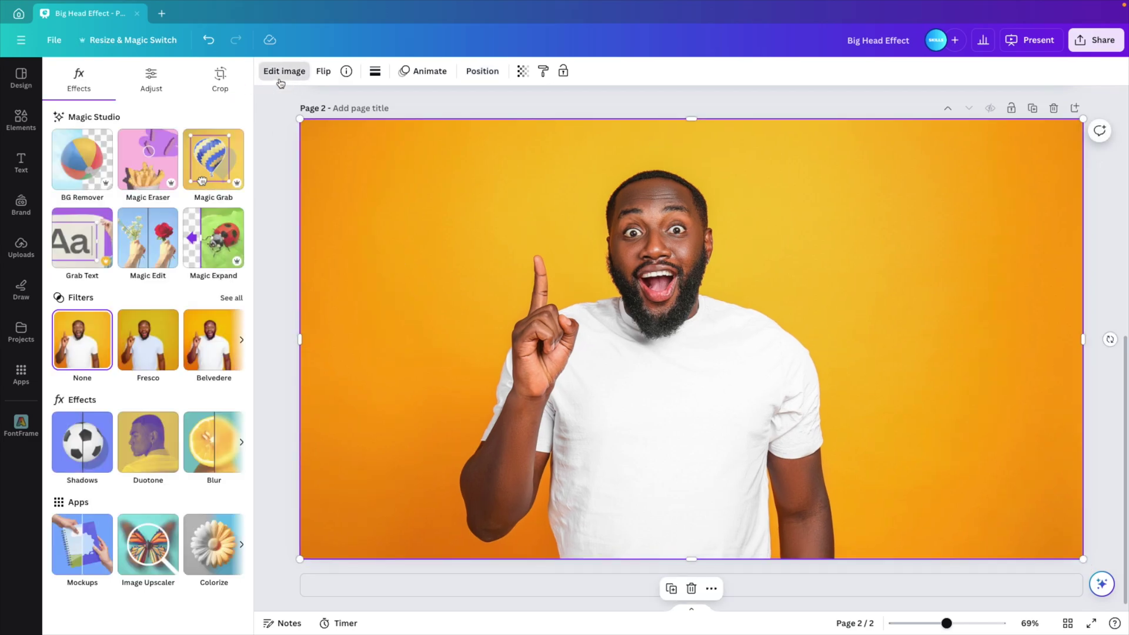
Step: Remove the copy's background and crop its top, left and right edges below the face
left_click(91, 173)
left_click_drag(641, 383, 869, 377)
key("ctrl+z")
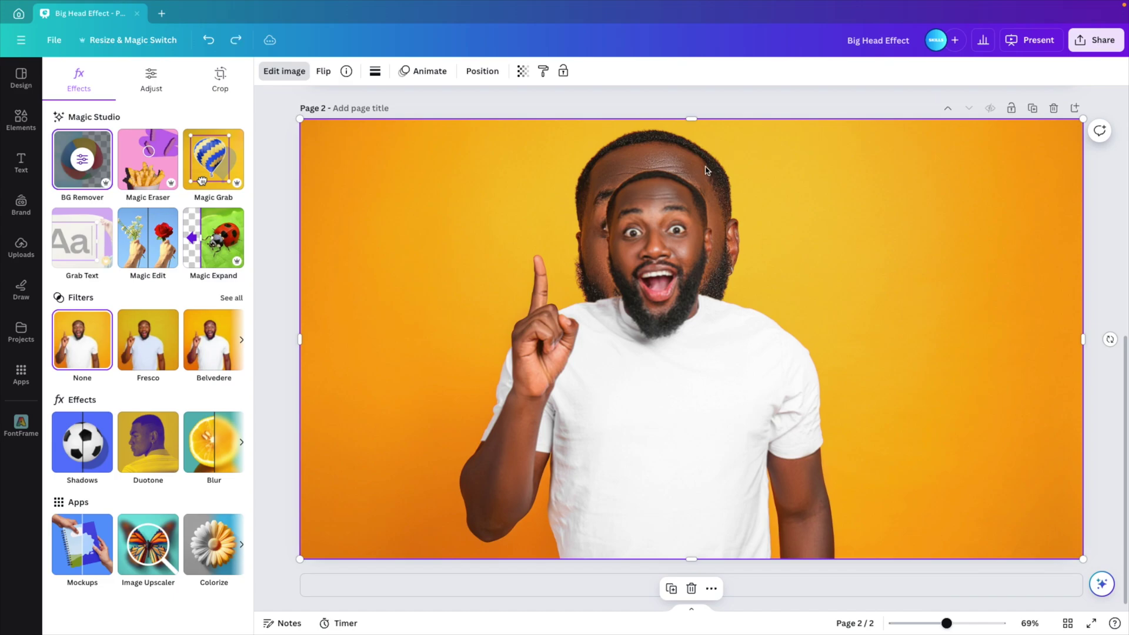
left_click_drag(692, 119, 687, 253)
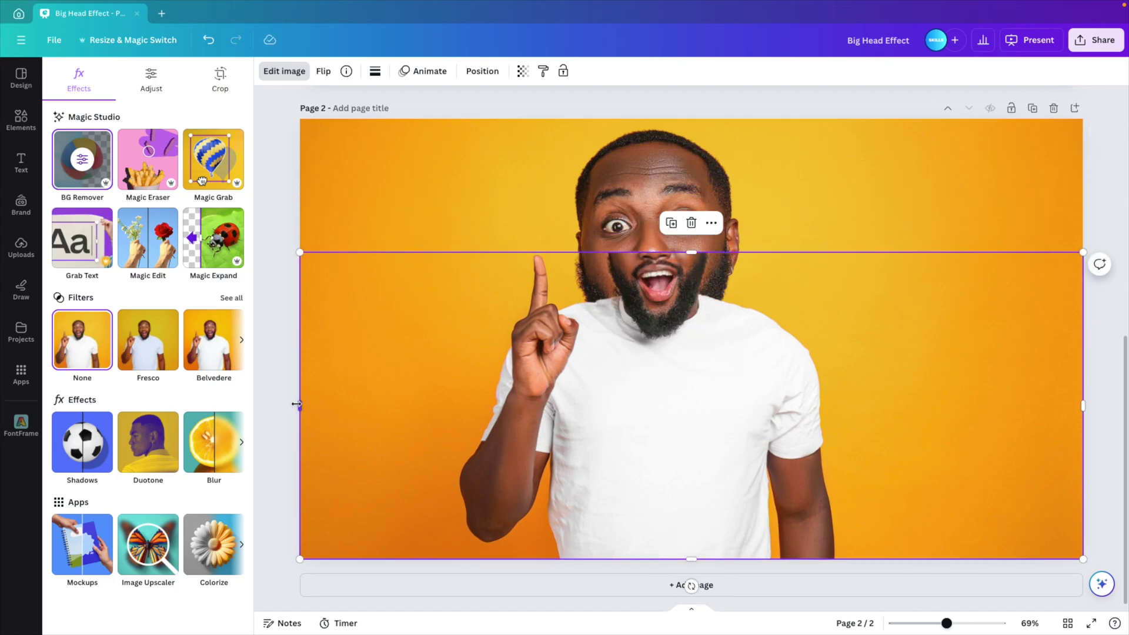
left_click_drag(297, 405, 452, 406)
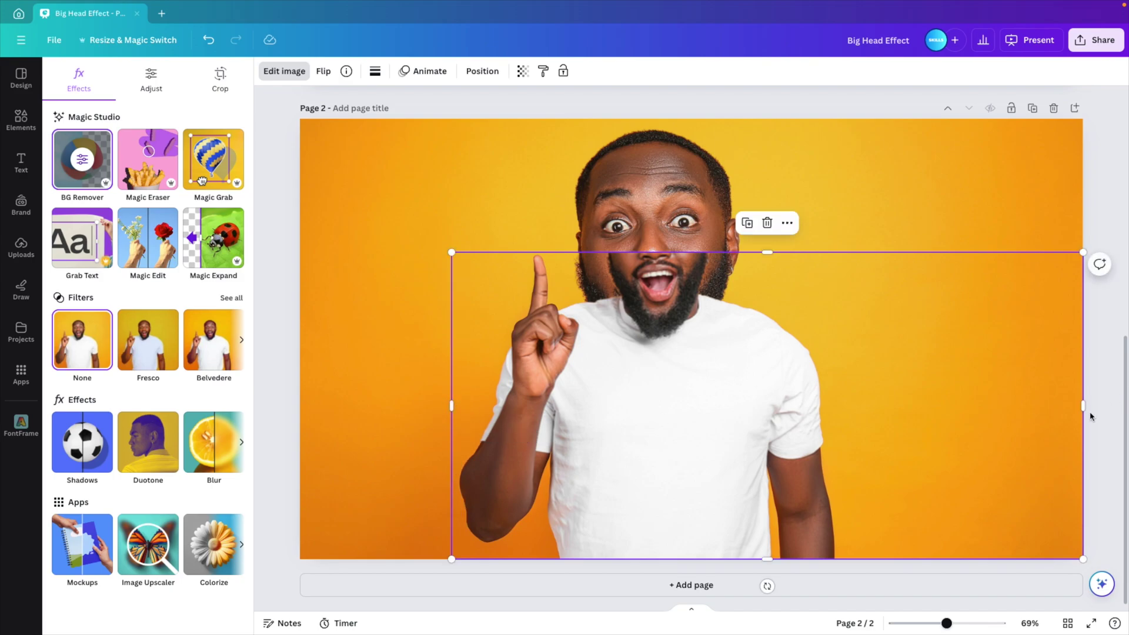
left_click_drag(1084, 409, 846, 422)
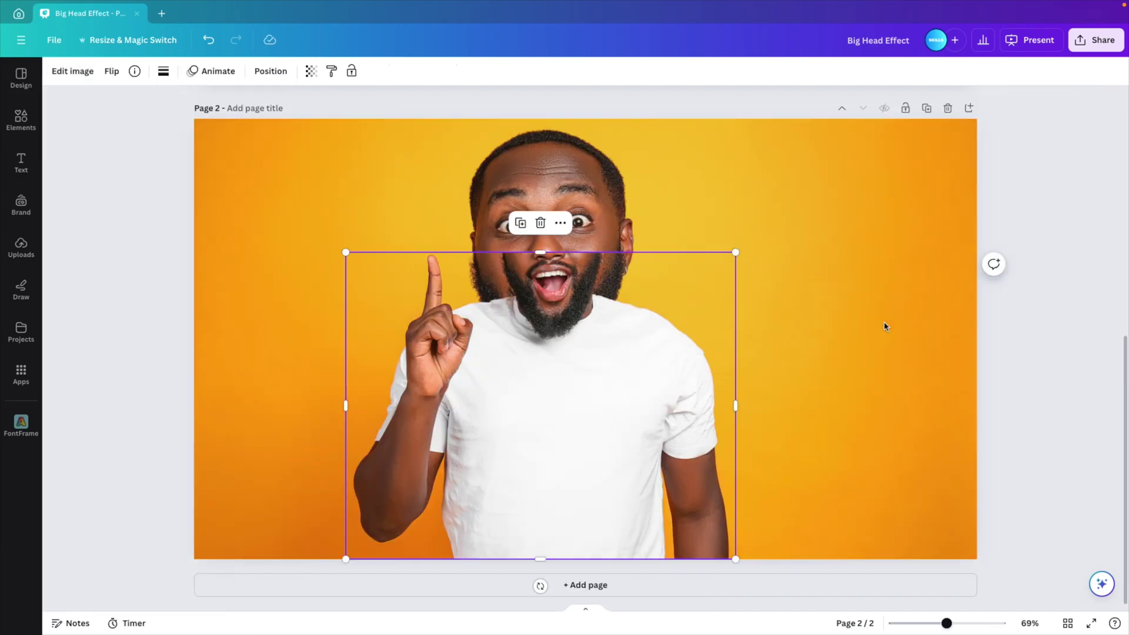
Step: Move the body cut-out layer beneath the enlarged head layer
left_click(271, 70)
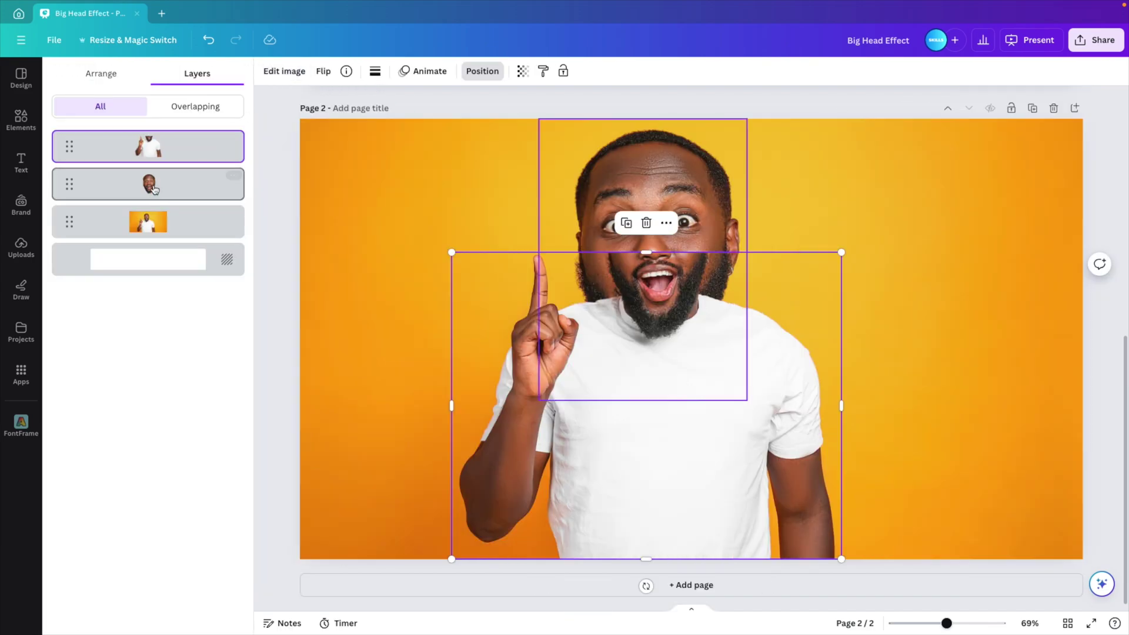
left_click(157, 154)
left_click_drag(158, 154, 159, 187)
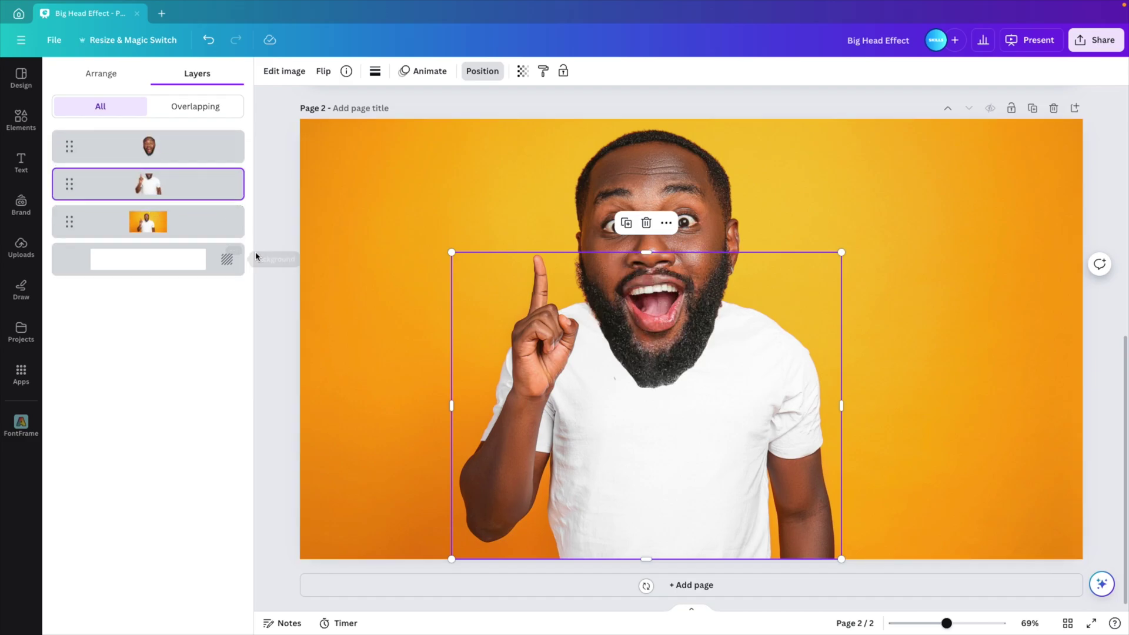
Step: Add a large 'BIG' title text and move it to the page's top-left
left_click(22, 162)
left_click(87, 168)
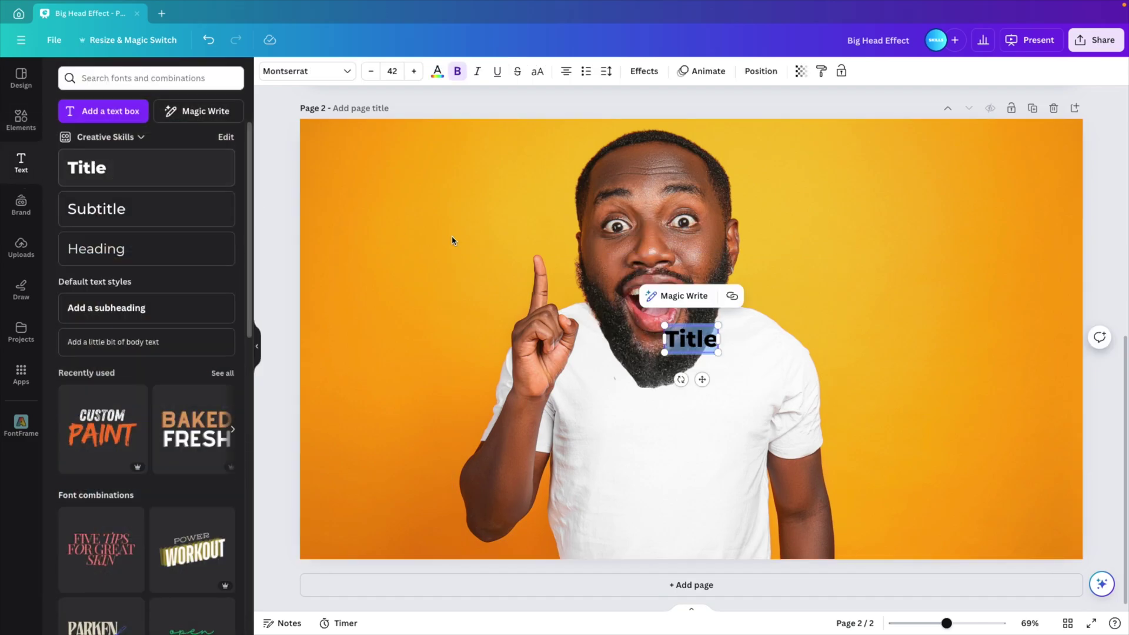
type("BIG")
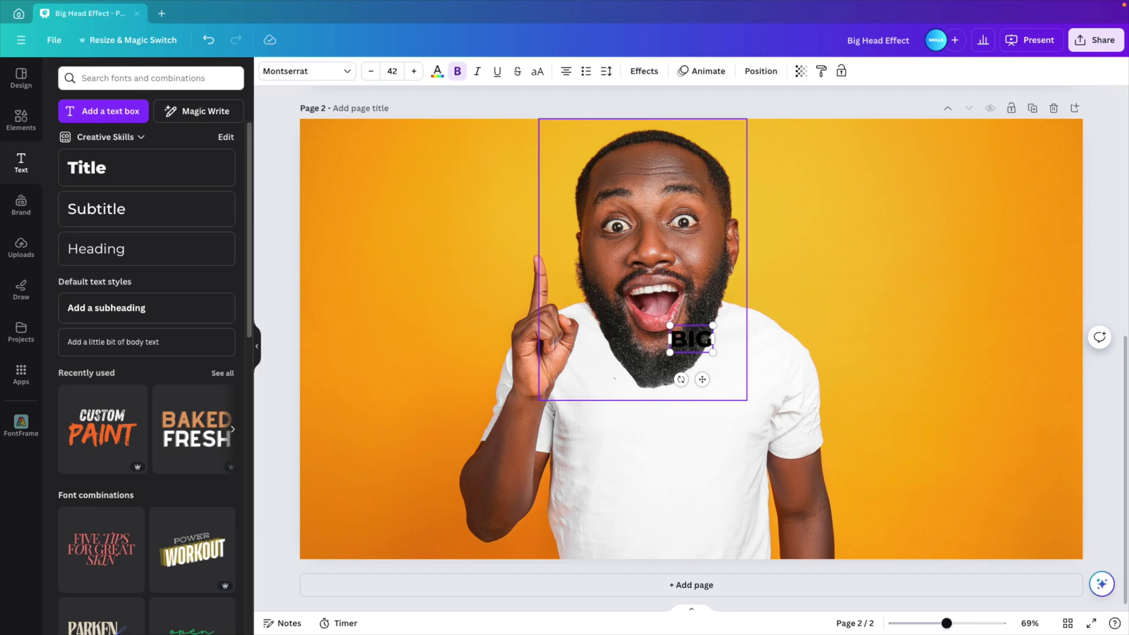
left_click_drag(670, 326, 429, 168)
left_click(282, 256)
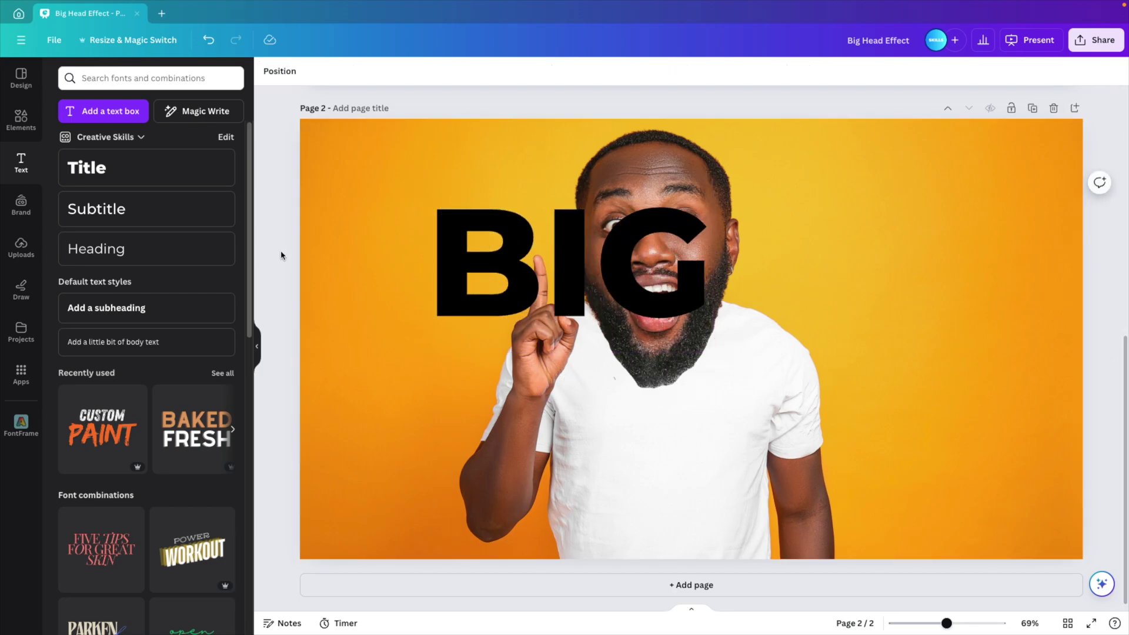
left_click_drag(506, 264, 398, 204)
Step: Make the BIG text white in the Anton font and enlarge it slightly
left_click(437, 71)
left_click(161, 283)
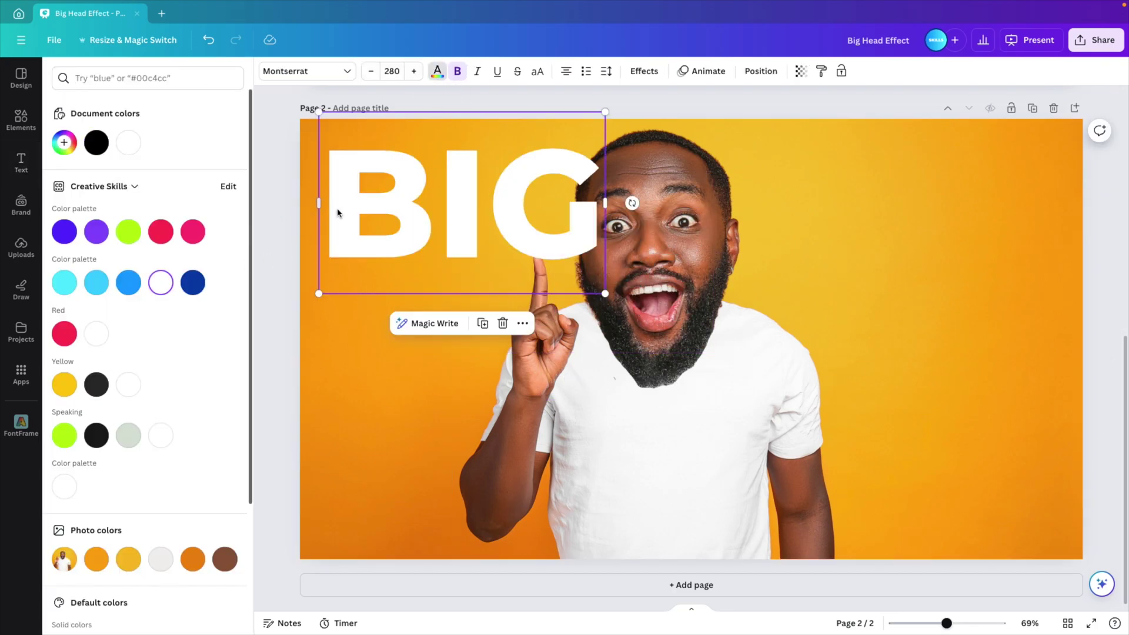
left_click(306, 72)
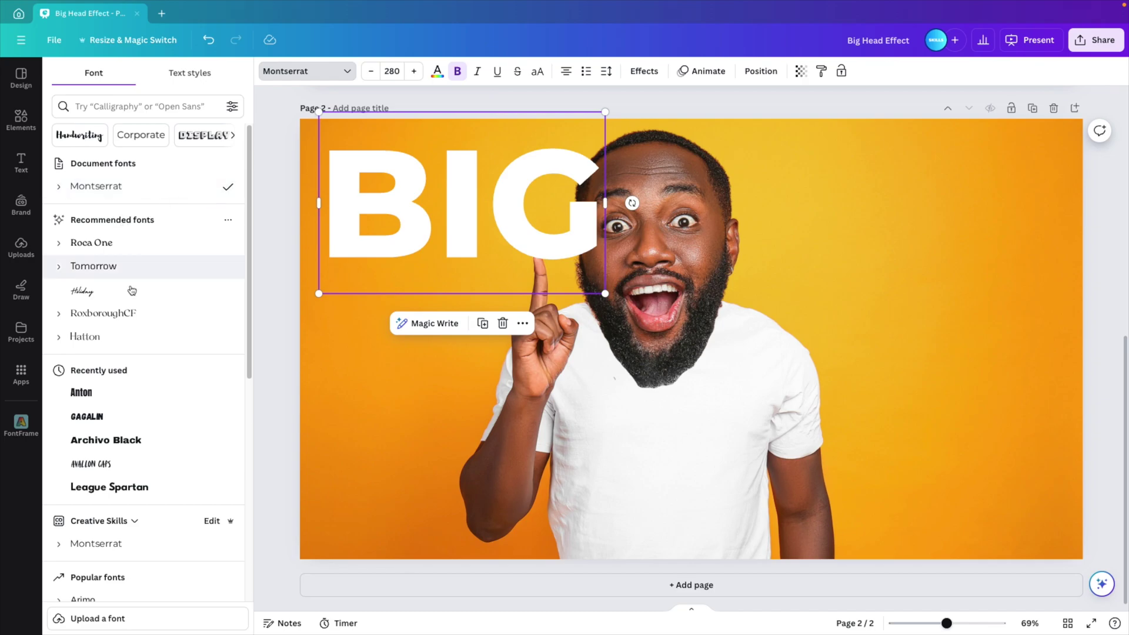
left_click(105, 394)
left_click_drag(553, 296, 539, 324)
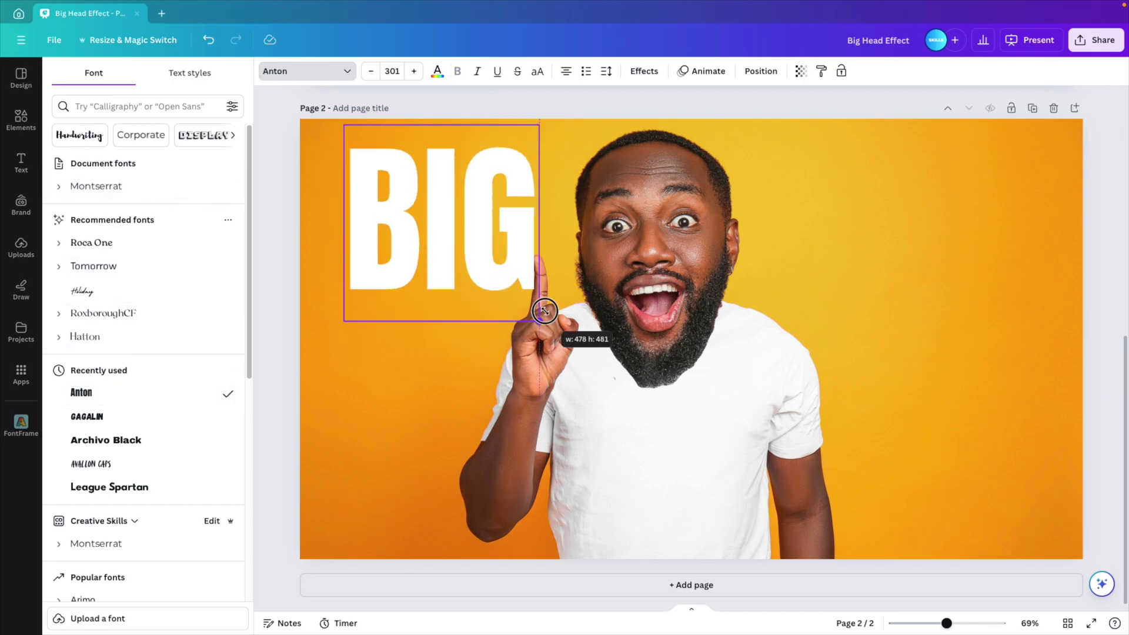
left_click_drag(504, 277, 887, 267)
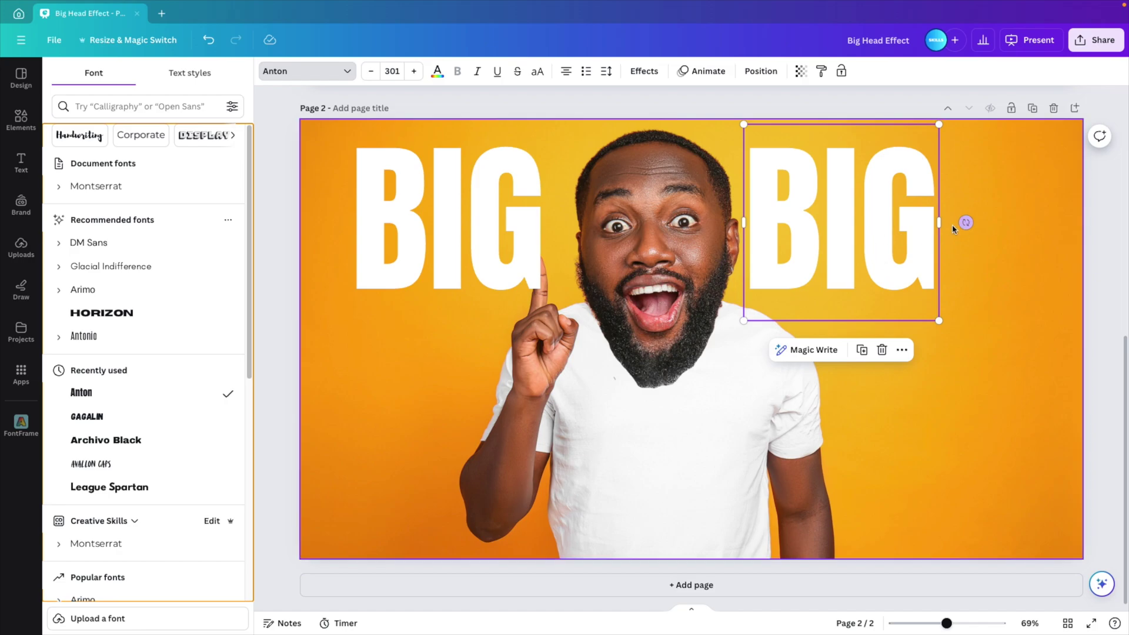
Step: Retype the second BIG box as 'HEAD' and nudge both words toward the face
left_click_drag(939, 223, 1069, 222)
double_click(943, 208)
type("HEAD")
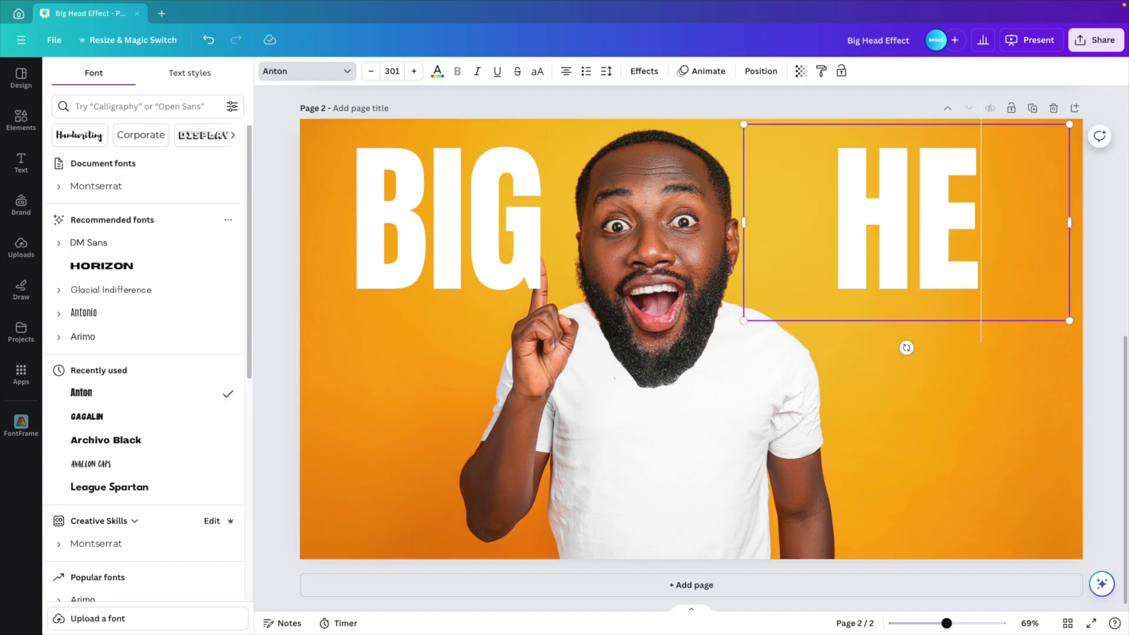
left_click(940, 236)
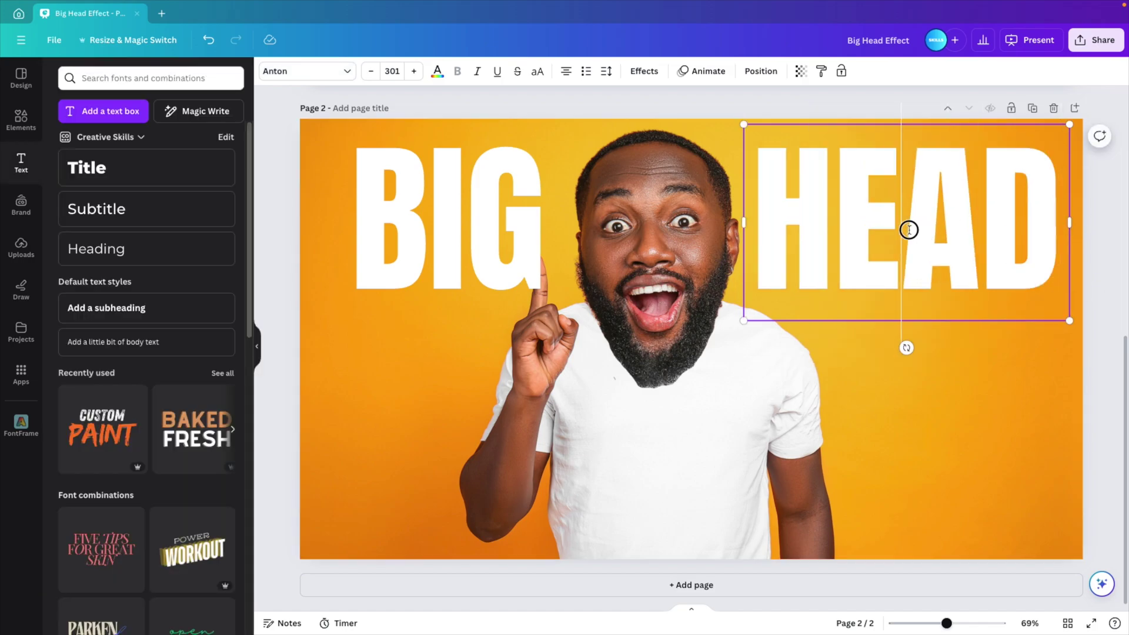
left_click_drag(909, 230, 878, 231)
left_click_drag(512, 247, 542, 245)
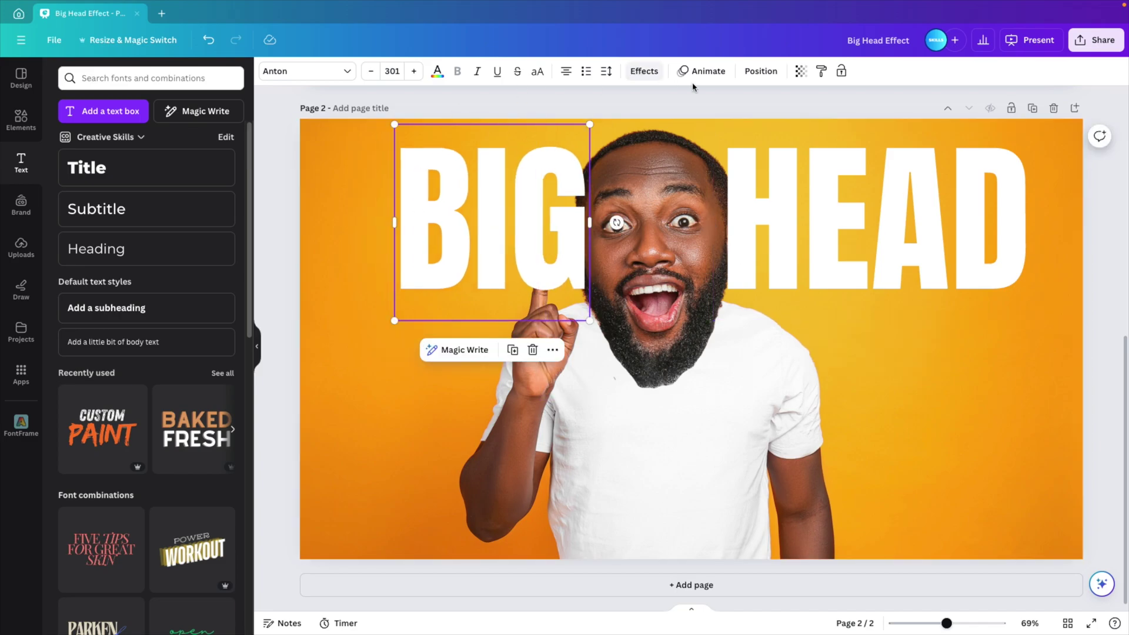
Step: Move BIG and HEAD beneath the head cut-out layer and enlarge them together to 334
left_click(759, 72)
left_click(154, 149, "shift")
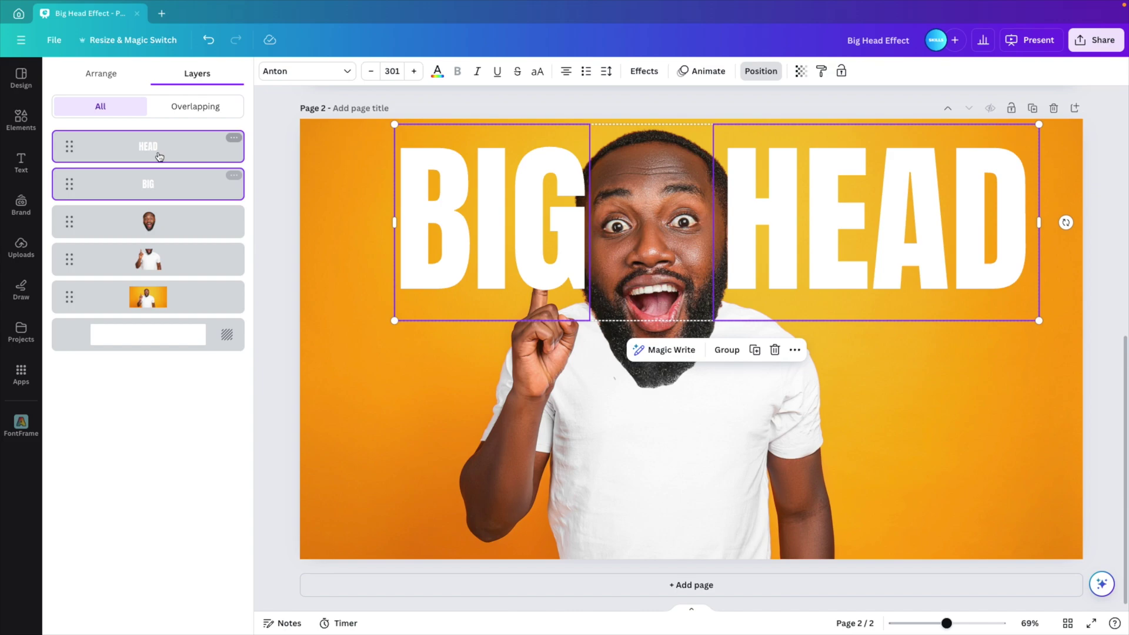
left_click_drag(150, 148, 150, 226)
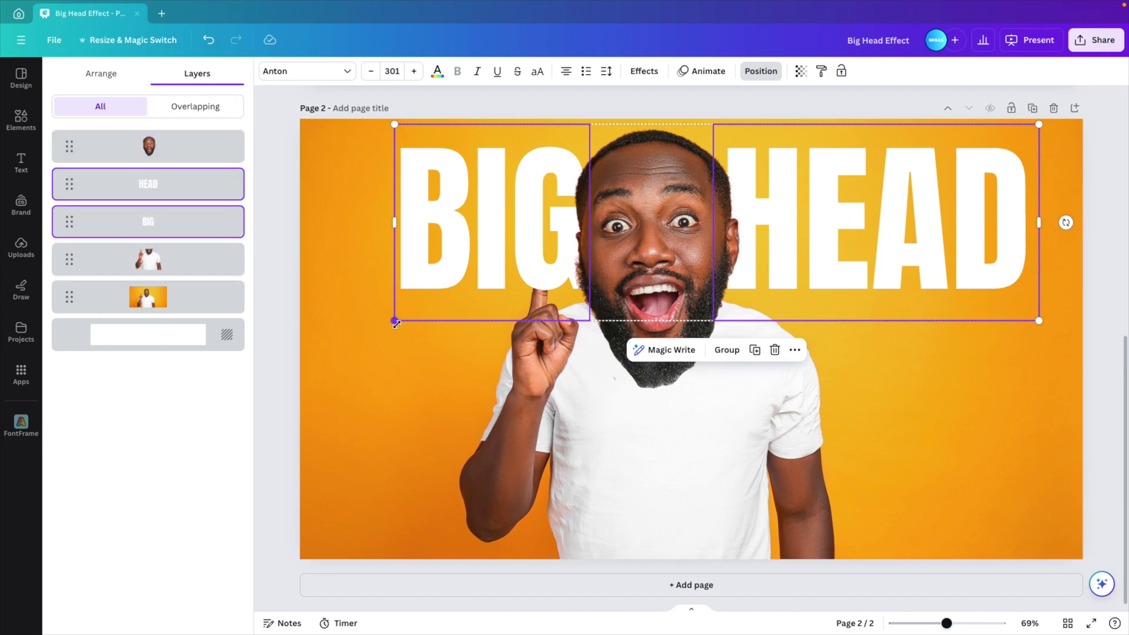
left_click_drag(395, 323, 363, 338)
left_click_drag(418, 254, 419, 279)
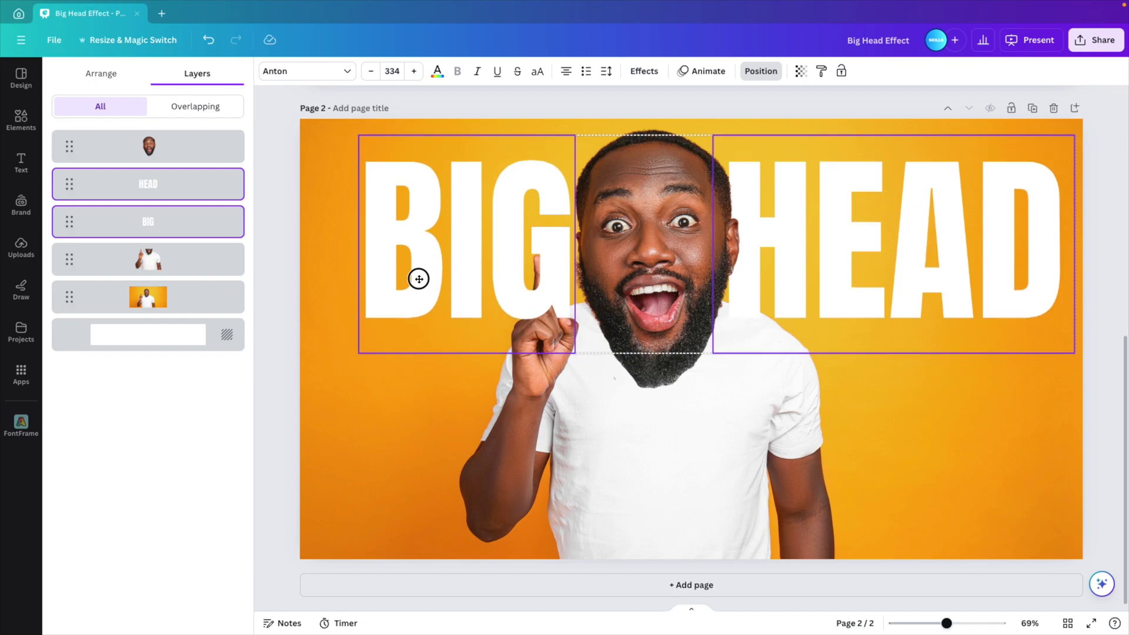
Step: Put the body image above the text layers and shift both words down slightly
left_click(414, 284)
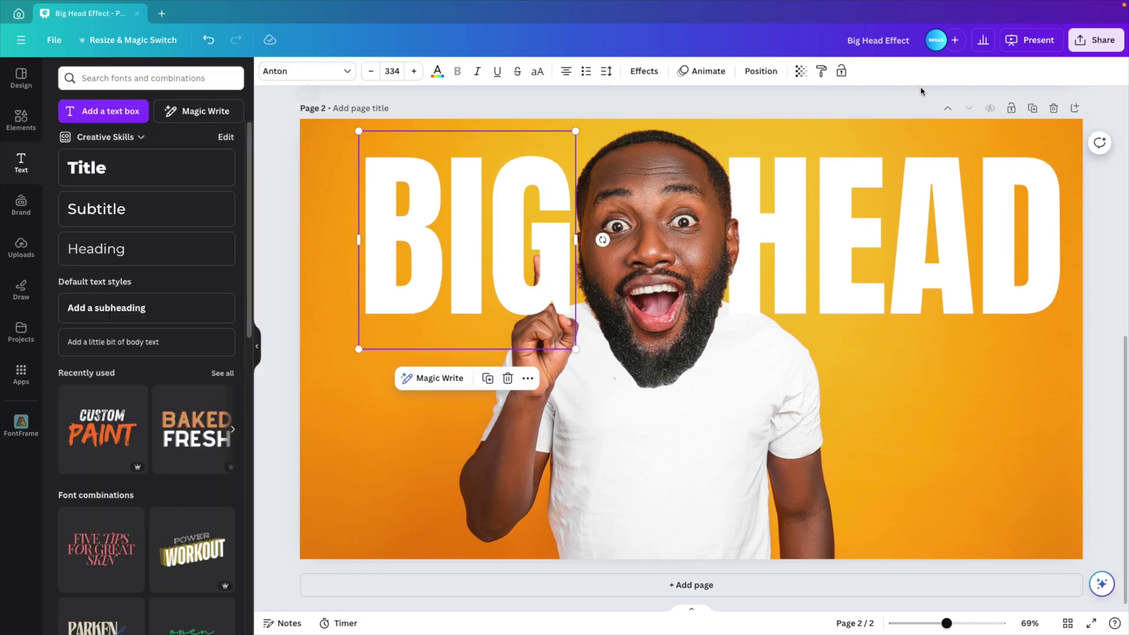
left_click(761, 70)
mouse_move(154, 182)
left_mouse_down()
mouse_move(187, 178)
mouse_move(170, 171)
mouse_move(151, 188)
left_mouse_up()
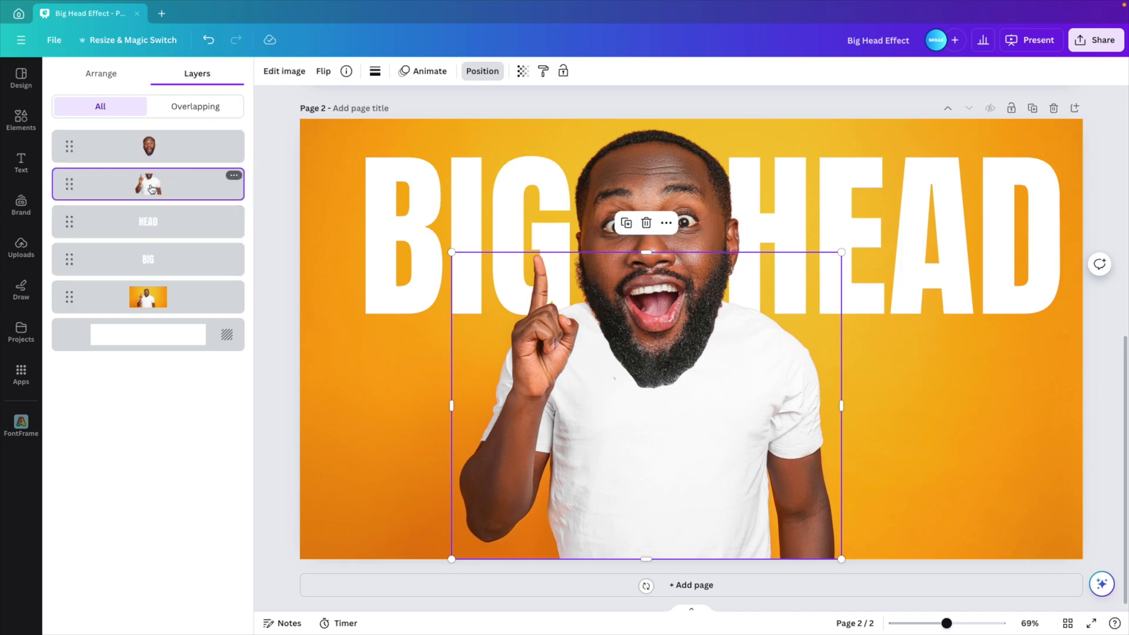
left_click(280, 378)
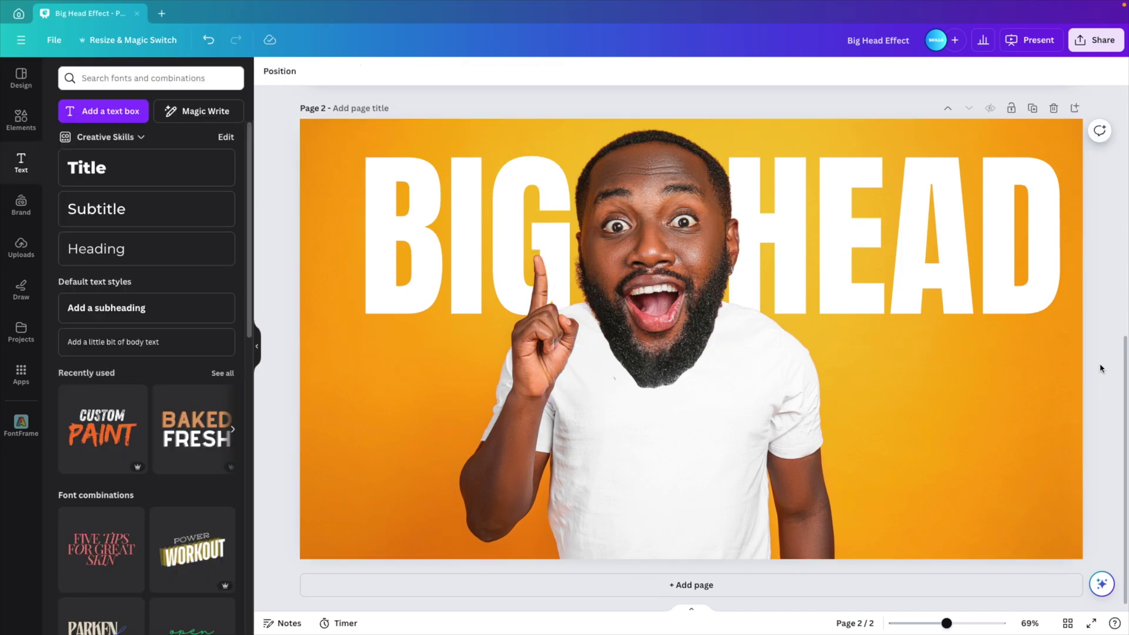
left_click(900, 244)
left_click(441, 184, "shift")
left_click_drag(441, 184, 439, 195)
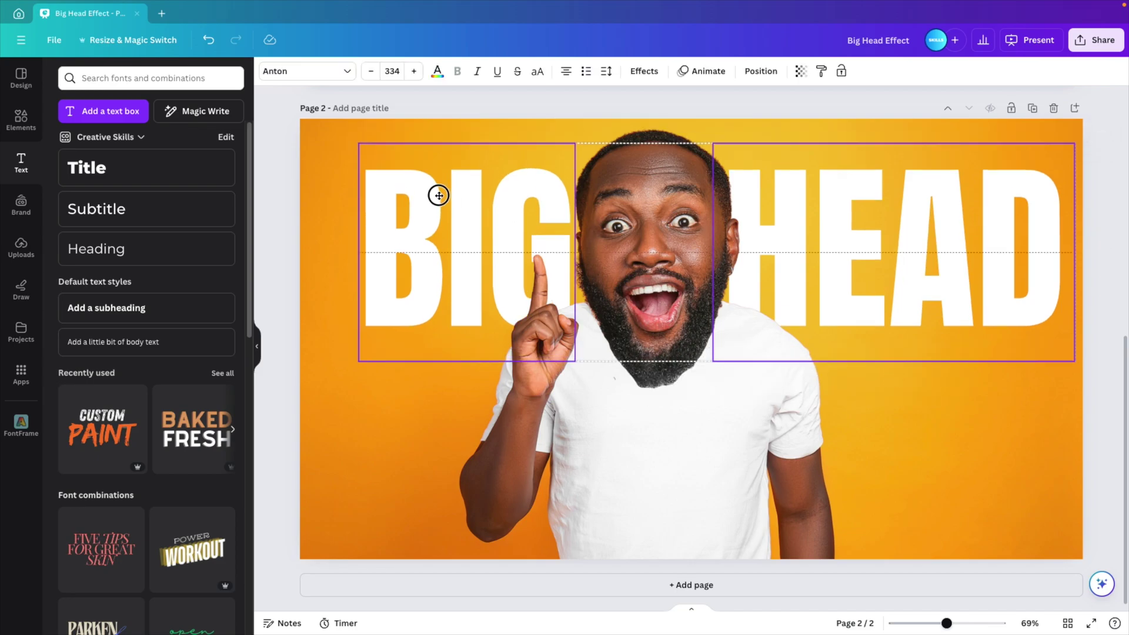
Step: Raise both words slightly to realign them around the head, then preview full screen
left_click(605, 459)
left_click(559, 259)
left_click(500, 204)
left_click(814, 216)
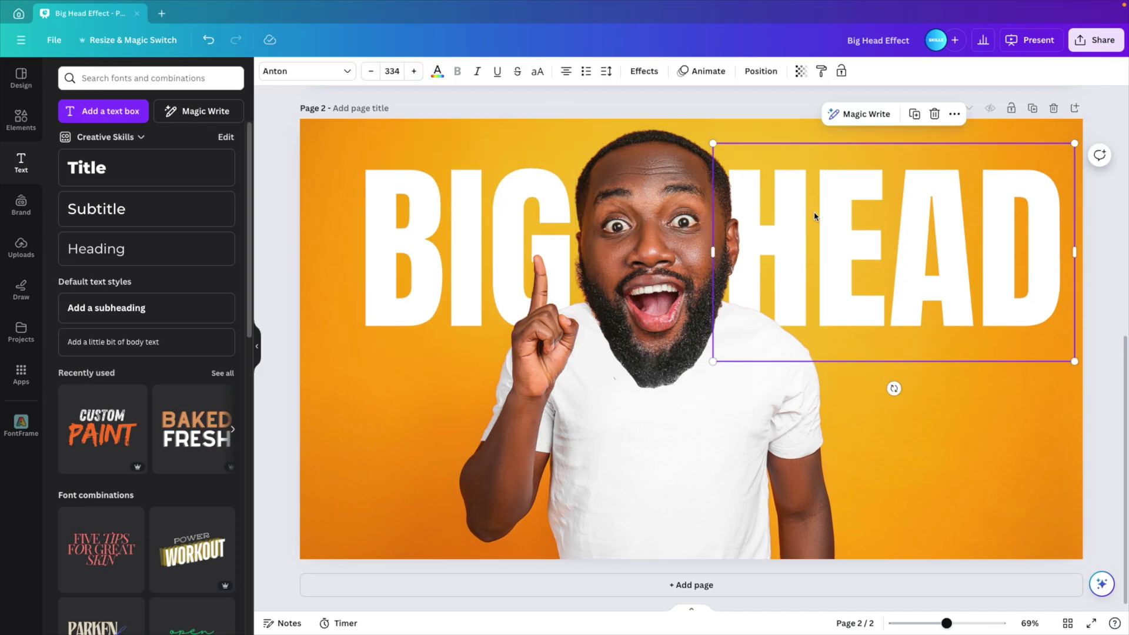
left_click(1104, 472)
left_click(900, 244)
left_click(443, 210, "shift")
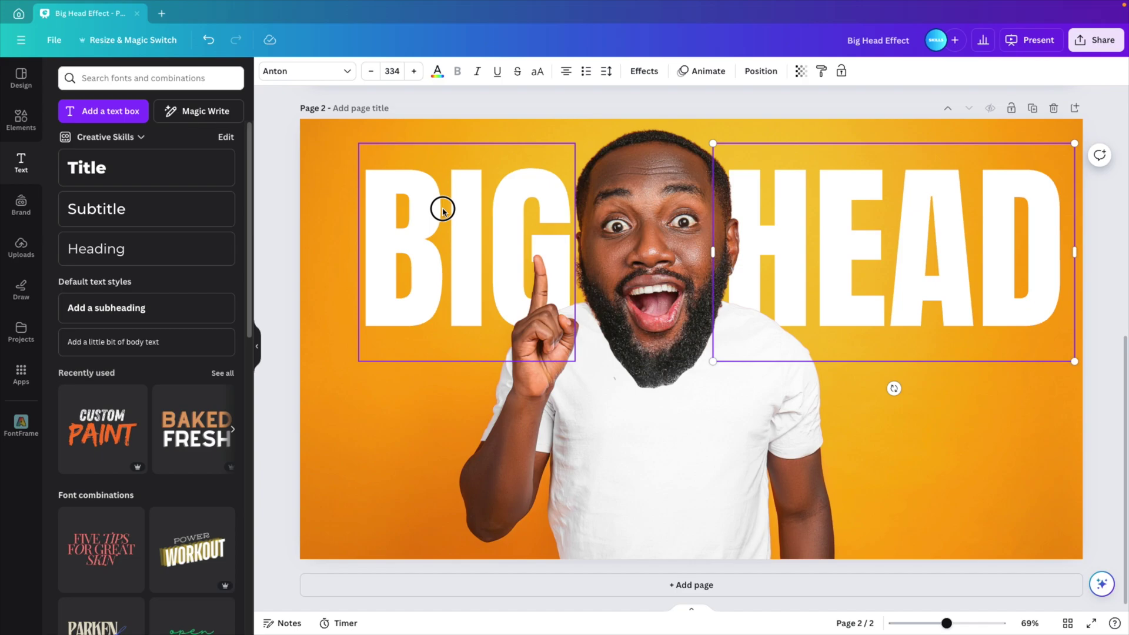
left_click_drag(456, 229, 409, 210)
left_click(426, 210)
left_click(847, 245)
left_click(1101, 431)
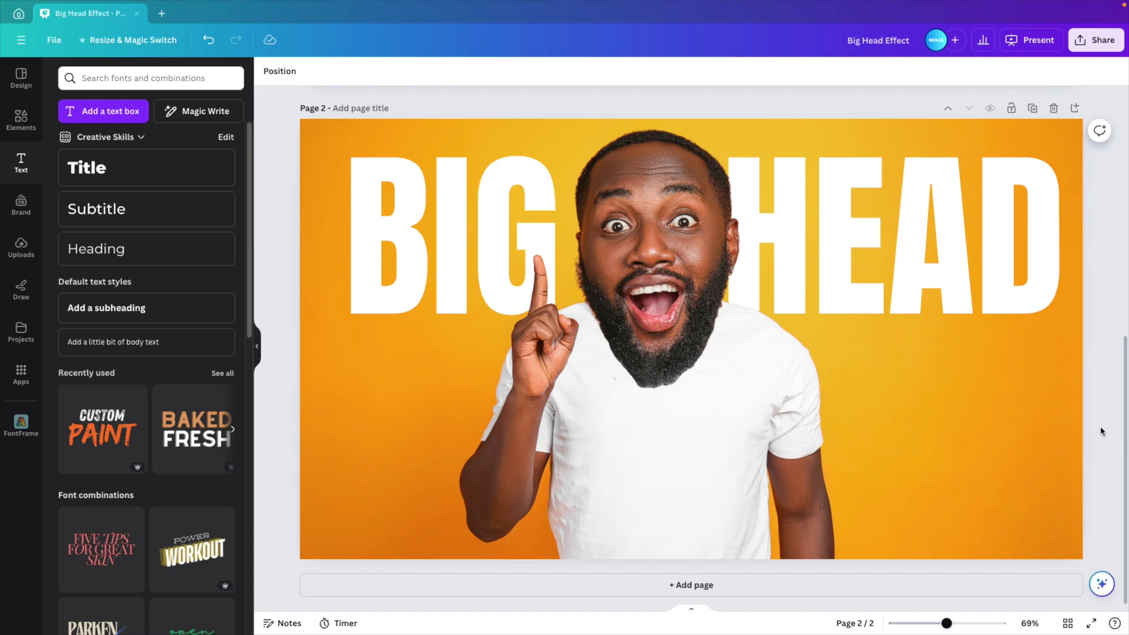
left_click(1091, 623)
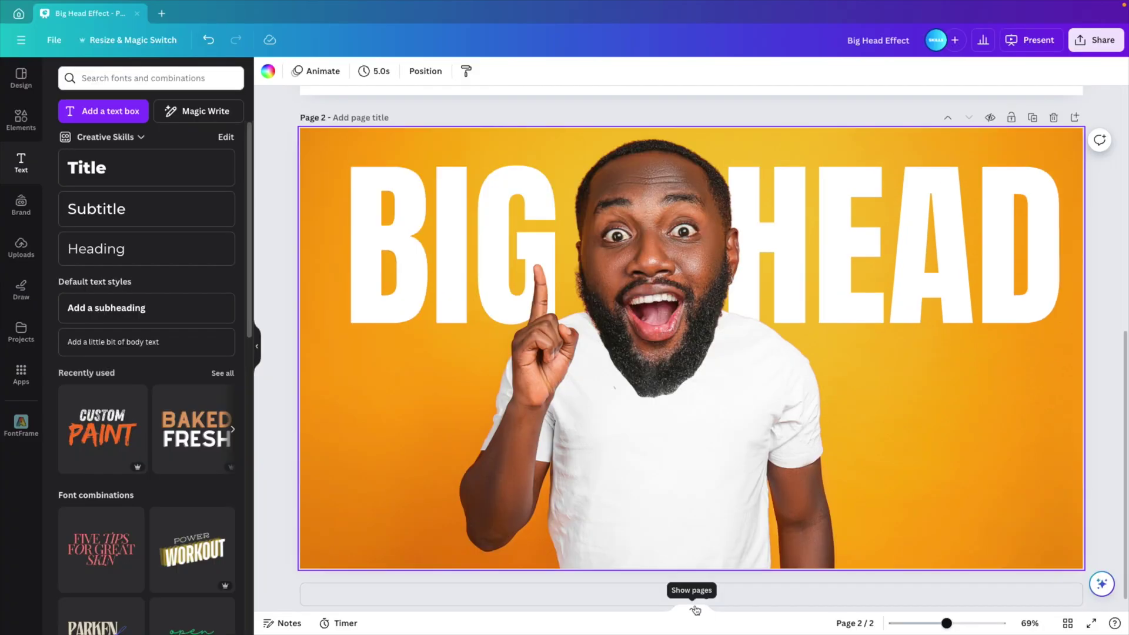
Step: Duplicate the BIG HEAD page and strip the head cutout, BIG HEAD text and body from the copy
left_click(687, 611)
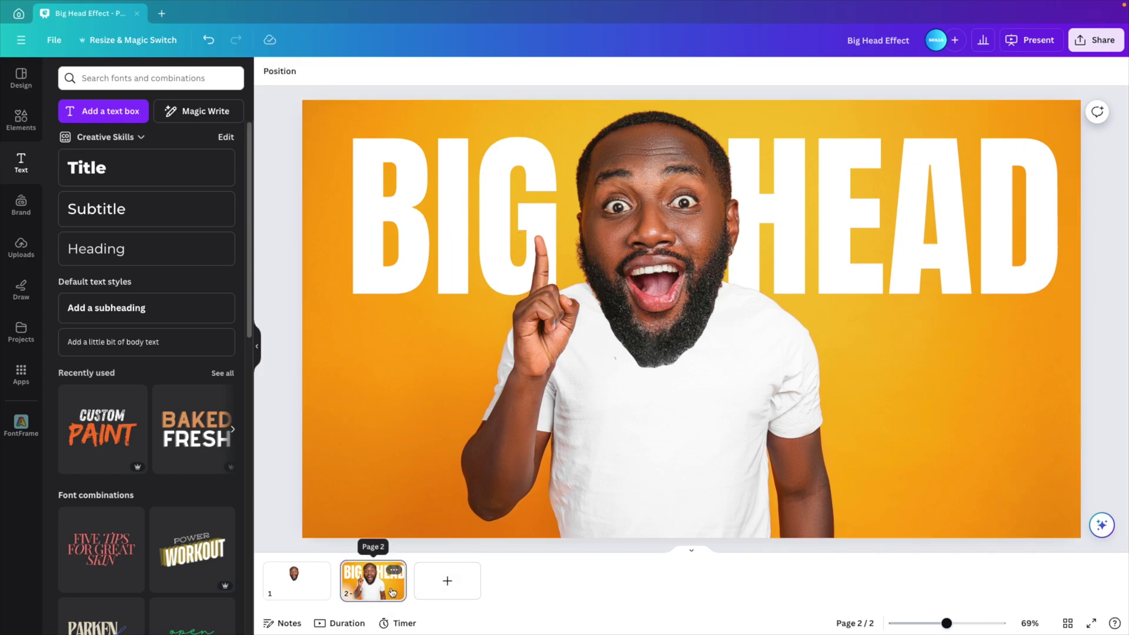
left_click(392, 592)
key("ctrl+d")
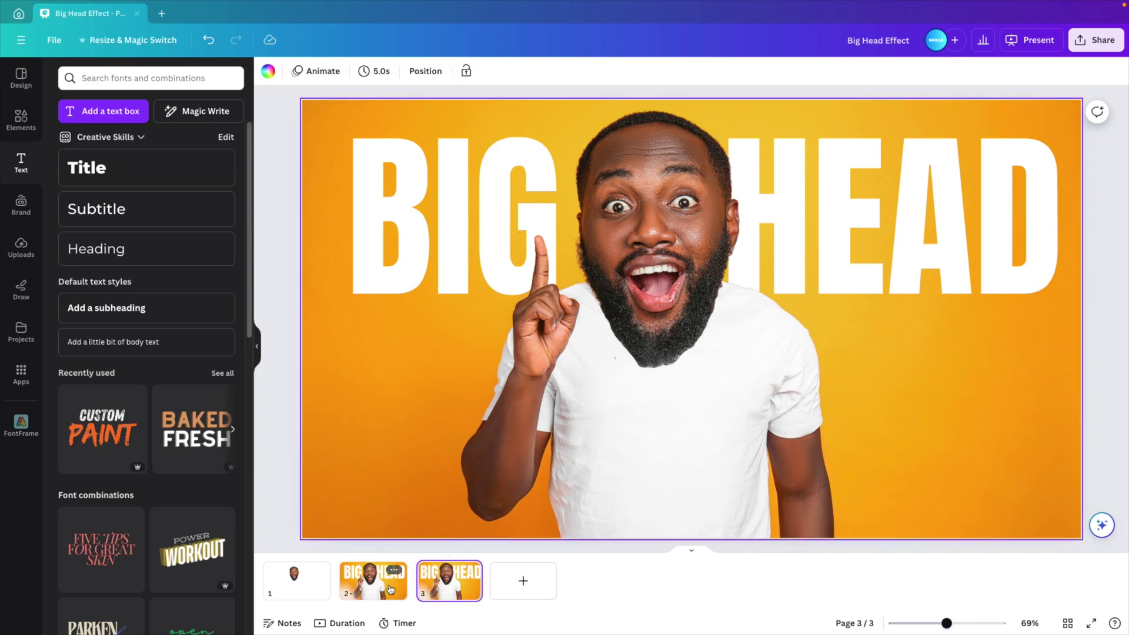
left_click(657, 261)
key("Delete")
left_click(509, 182)
key("Delete")
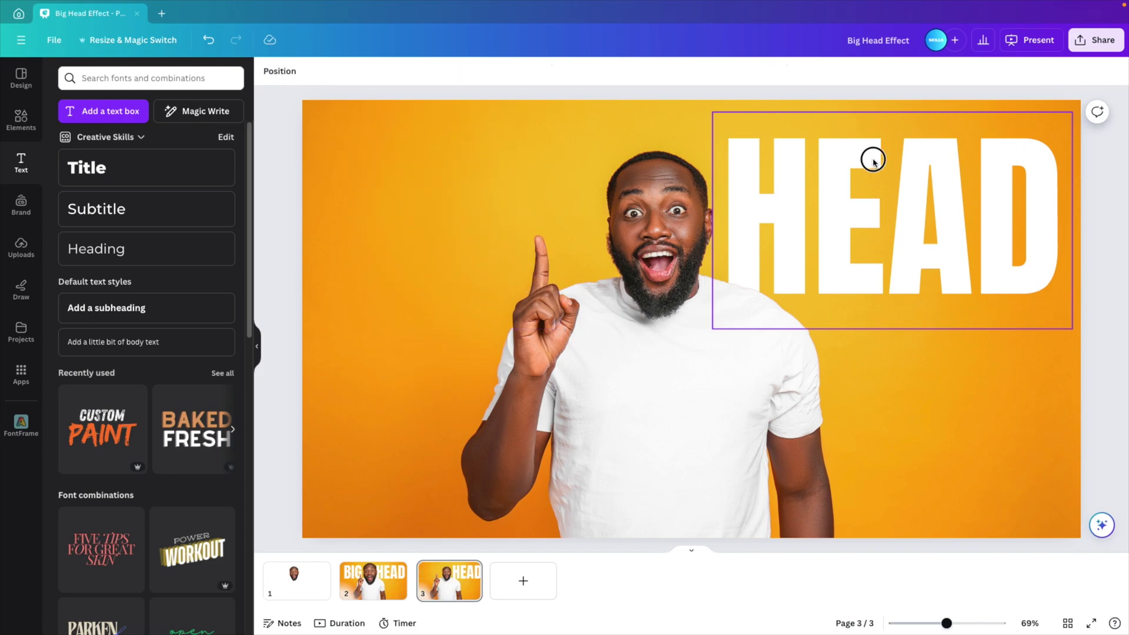
key("Delete")
left_click(670, 404)
key("Delete")
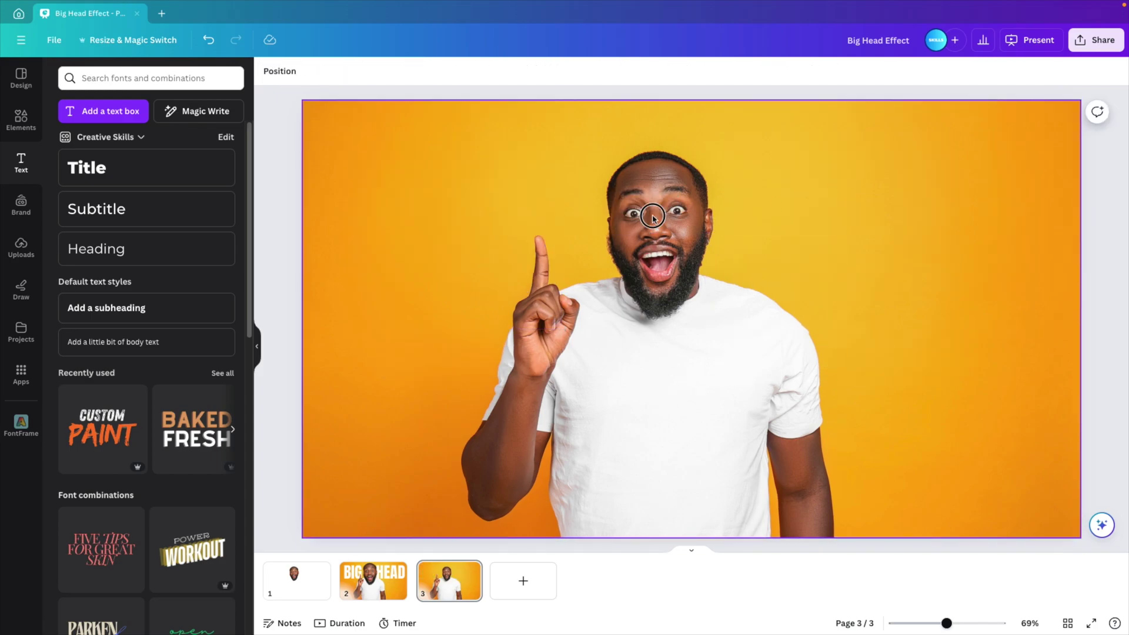
left_click(653, 217)
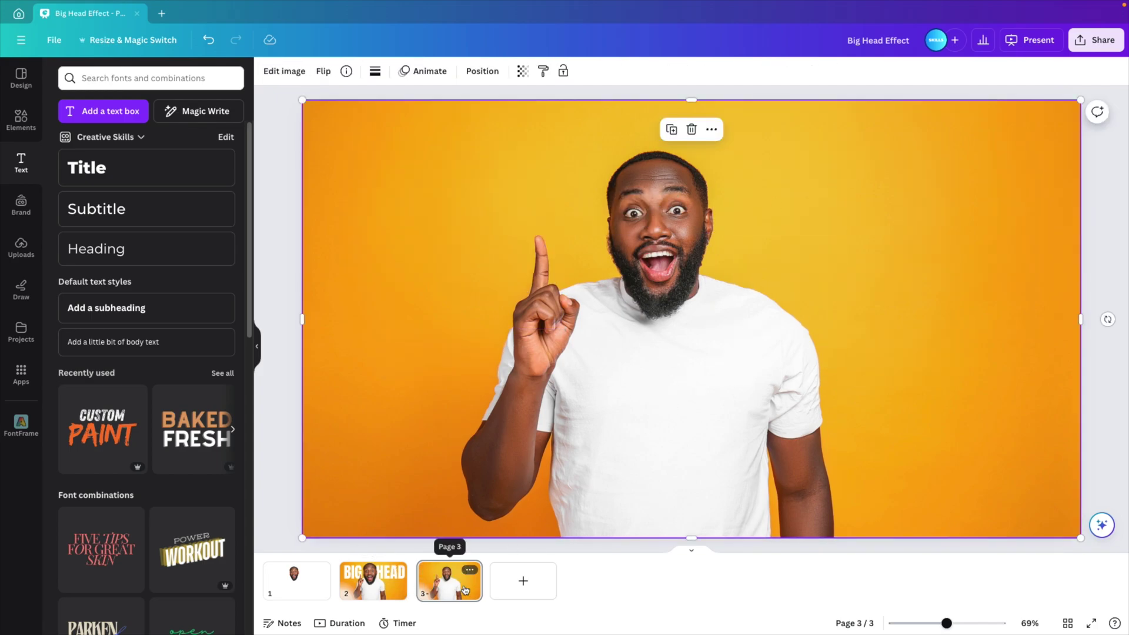
Step: Reorder the plain photo page ahead of BIG HEAD and delete the old head-cutout page
left_click_drag(449, 579, 373, 581)
left_click(305, 592)
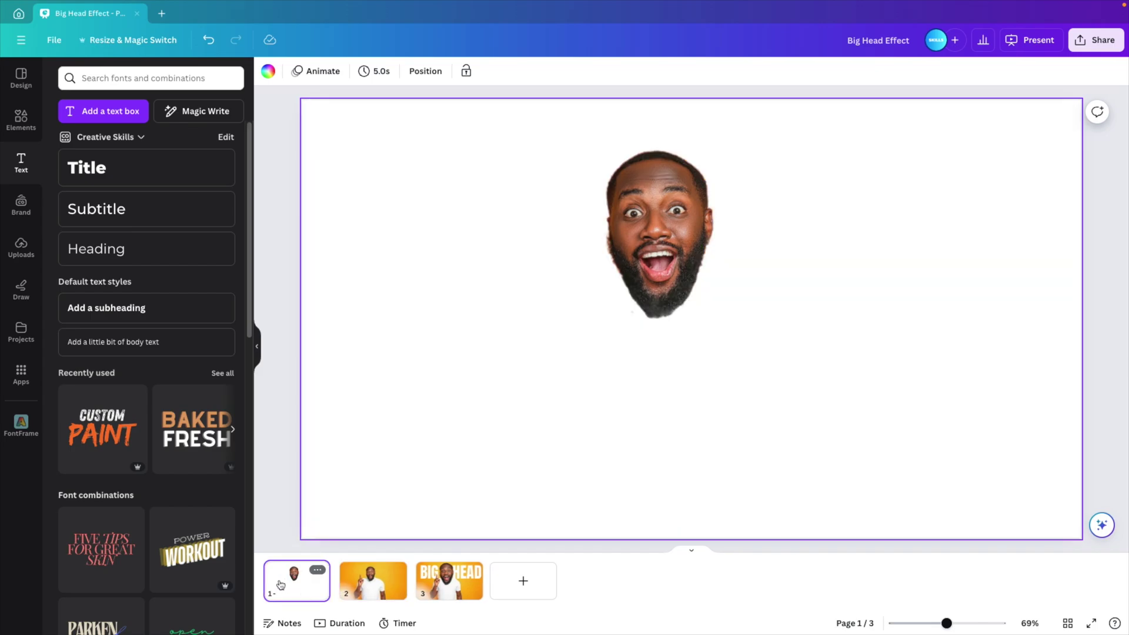
key("Delete")
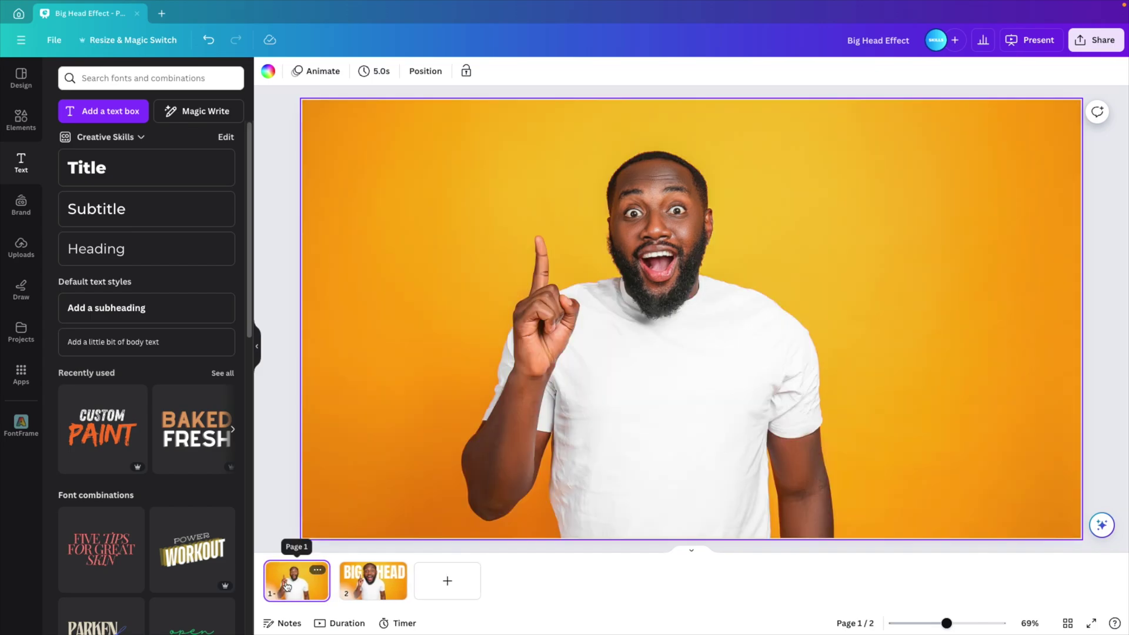
Step: Apply a Circle Wipe transition between pages 1 and 2 lasting 1.5 seconds
left_click(339, 592)
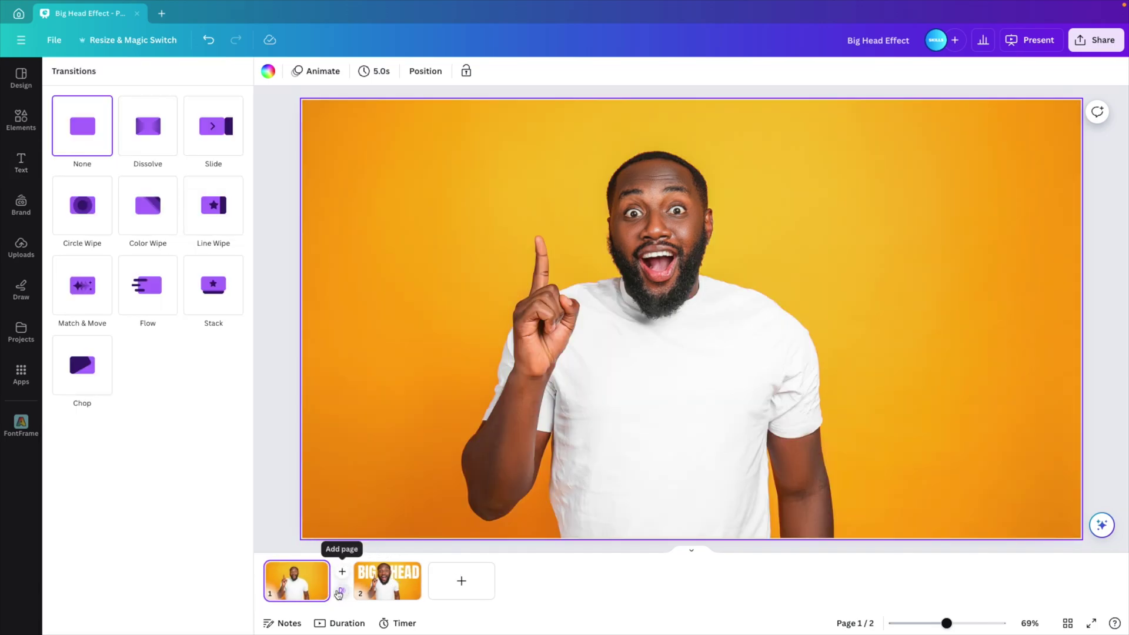
left_click(93, 216)
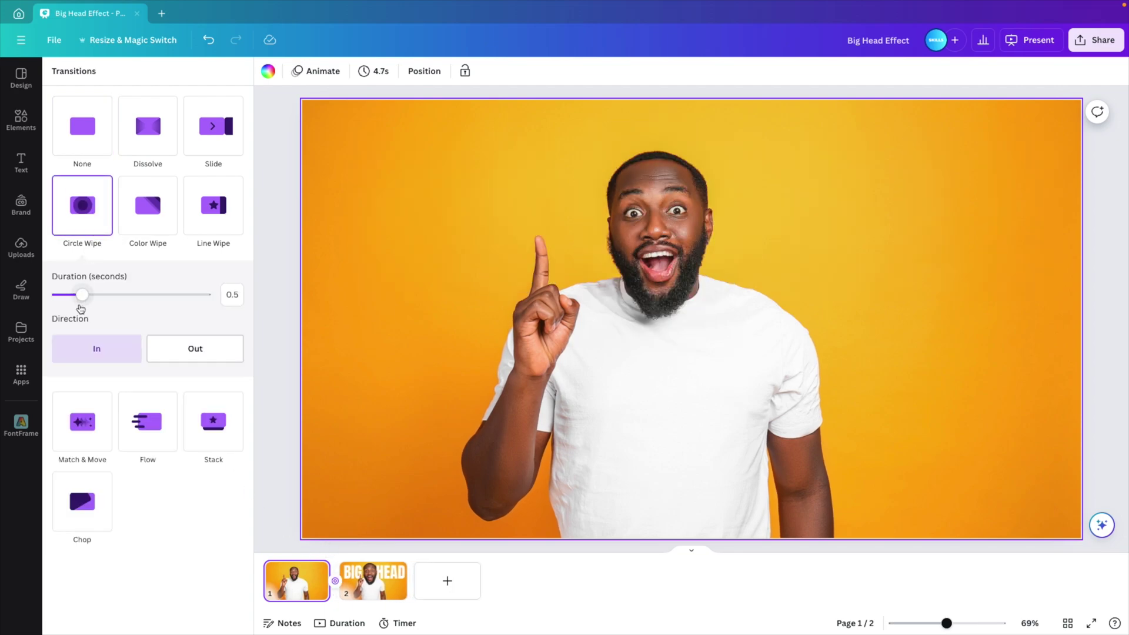
left_click_drag(82, 295, 142, 301)
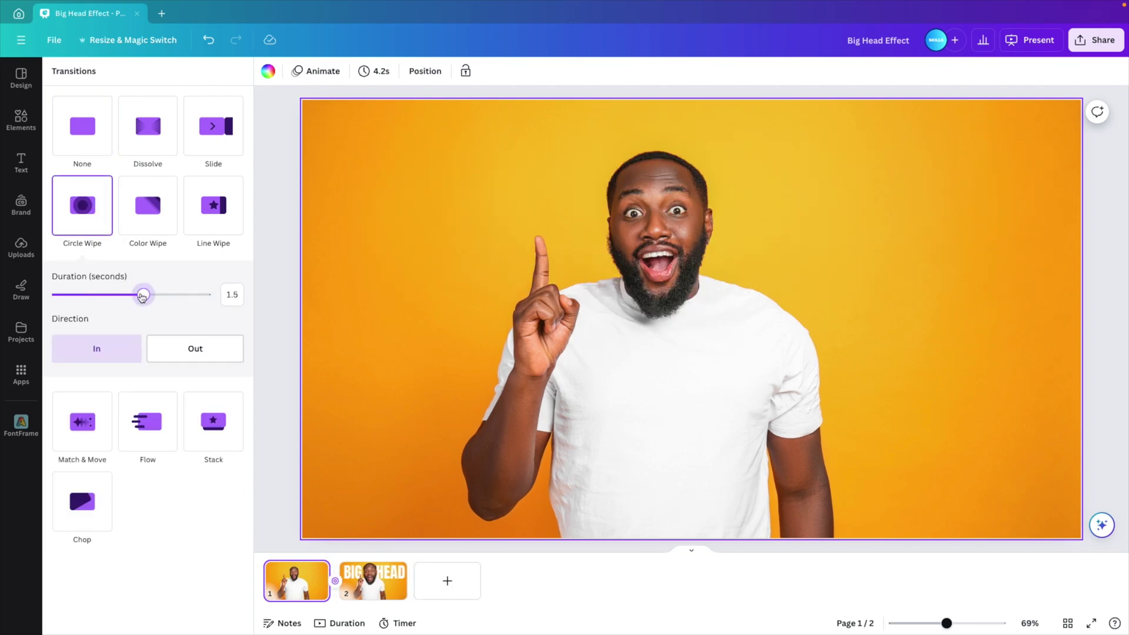